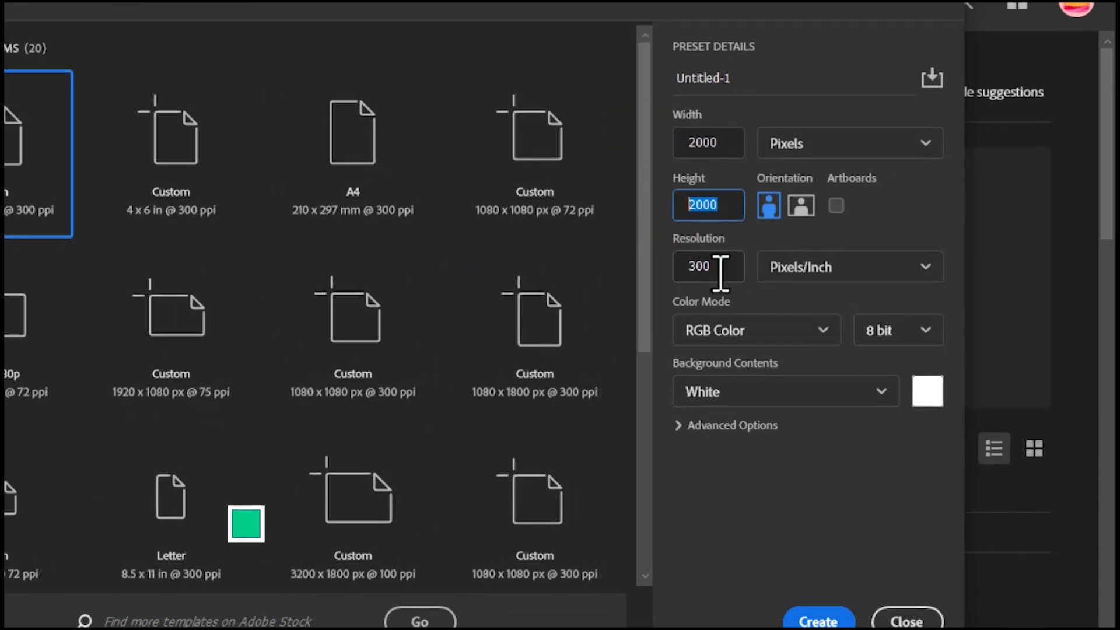
# - Create a 2000 × 2000 px RGB document at 300 pixels/inch and place the hat portrait photo from the Video 66 folder
pyautogui.click(700, 267)
pyautogui.click(818, 623)
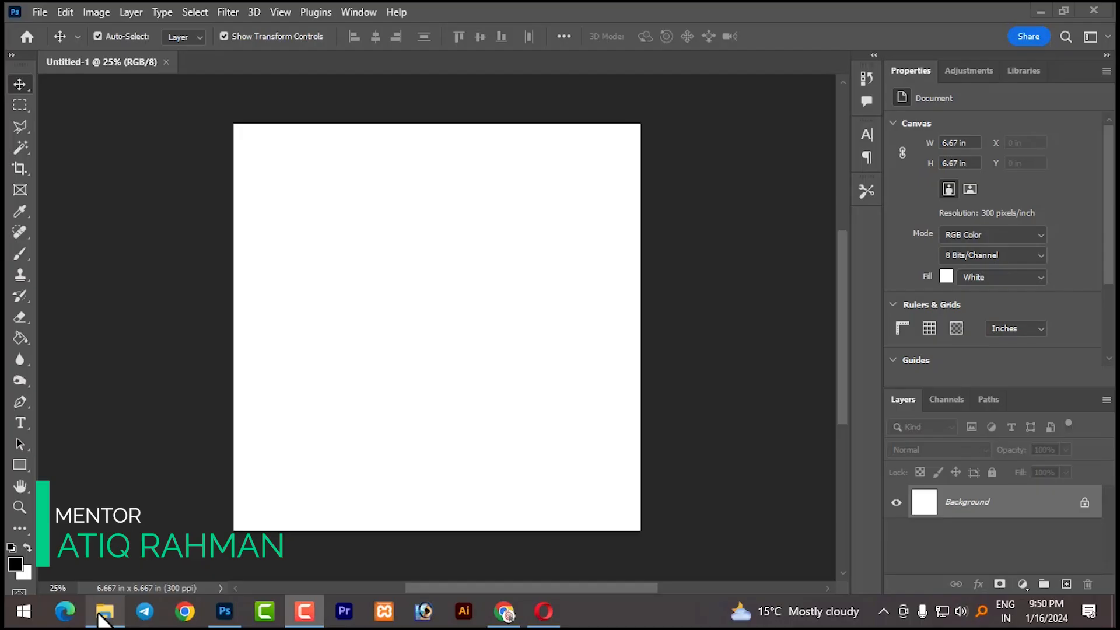
pyautogui.click(104, 611)
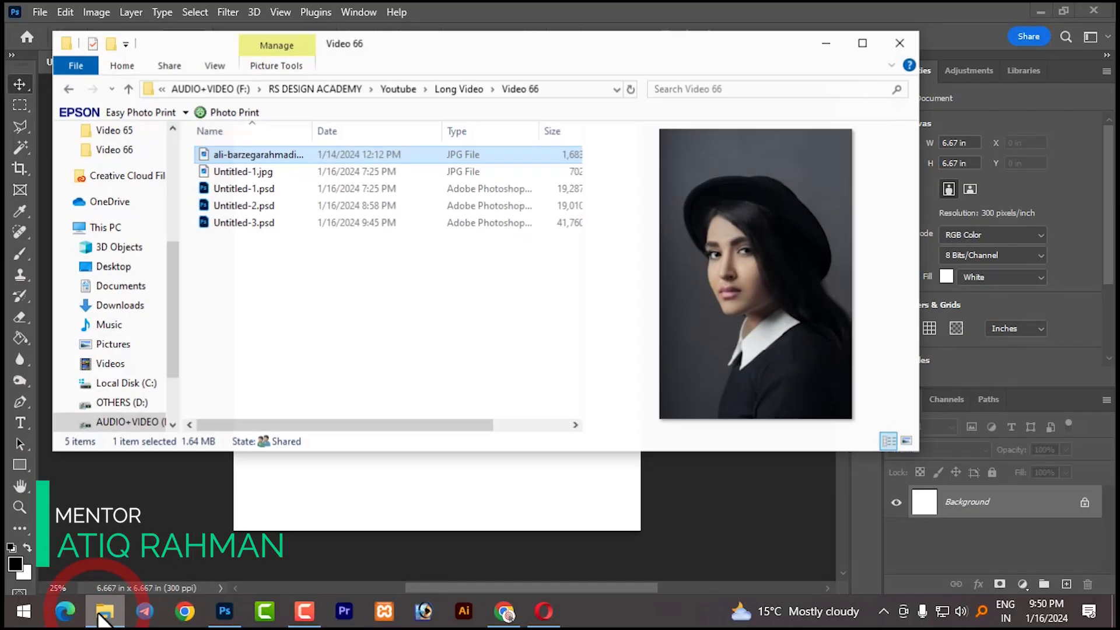
pyautogui.moveTo(239, 153); pyautogui.dragTo(421, 496)
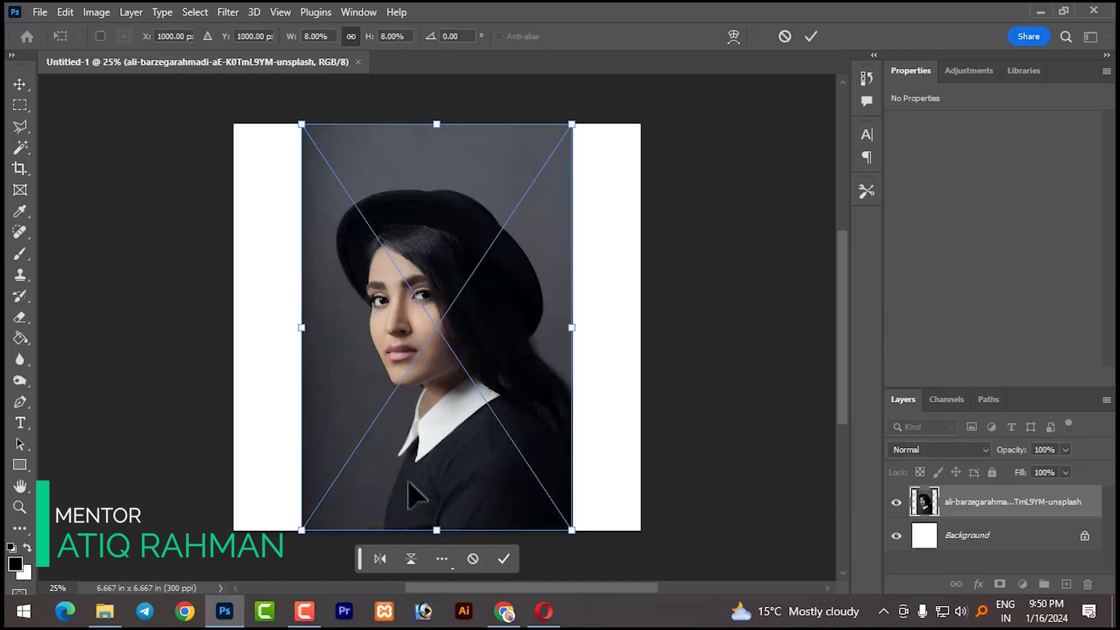
# - Flip the placed portrait horizontally, enlarge it to about 9.79%, align it with the canvas's left edge and commit the placement
pyautogui.moveTo(534, 353); pyautogui.dragTo(512, 348)
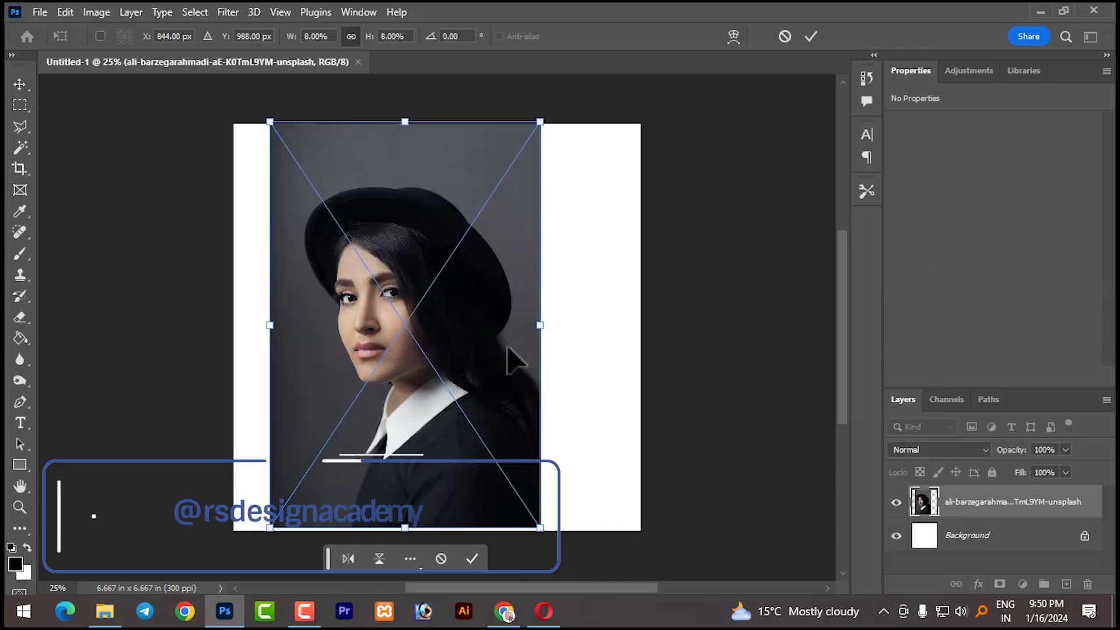
pyautogui.rightClick(505, 358)
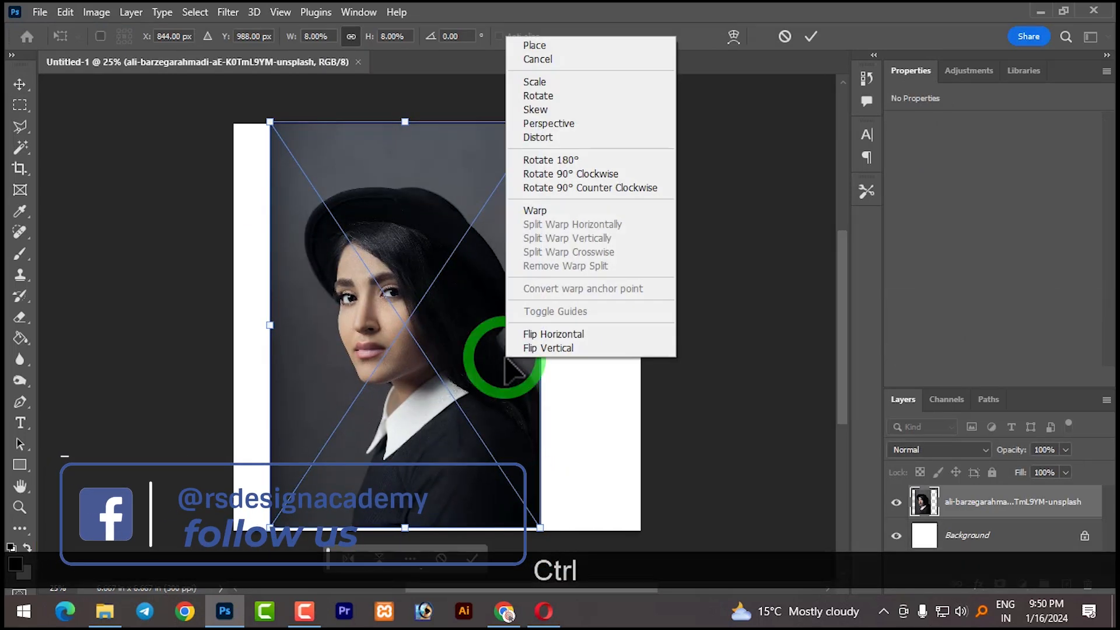
pyautogui.click(551, 335)
pyautogui.moveTo(507, 362); pyautogui.dragTo(469, 354)
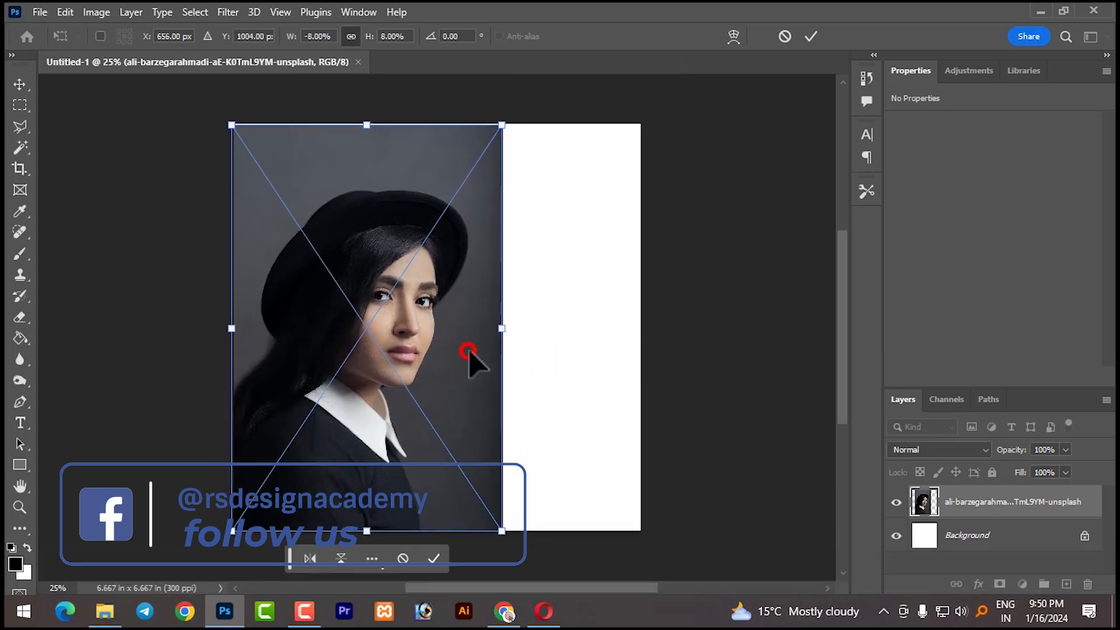
pyautogui.moveTo(506, 124); pyautogui.dragTo(552, 56)
pyautogui.moveTo(545, 530); pyautogui.dragTo(562, 555)
pyautogui.moveTo(451, 373); pyautogui.dragTo(454, 374)
pyautogui.click(467, 560)
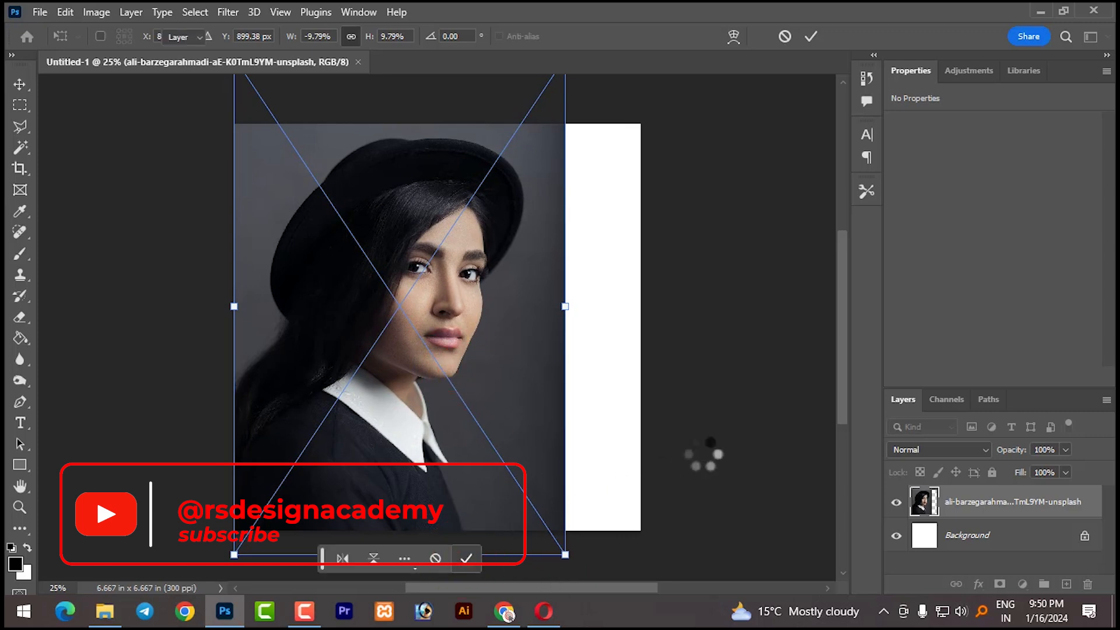
# - Rasterize the portrait photo layer
pyautogui.rightClick(933, 513)
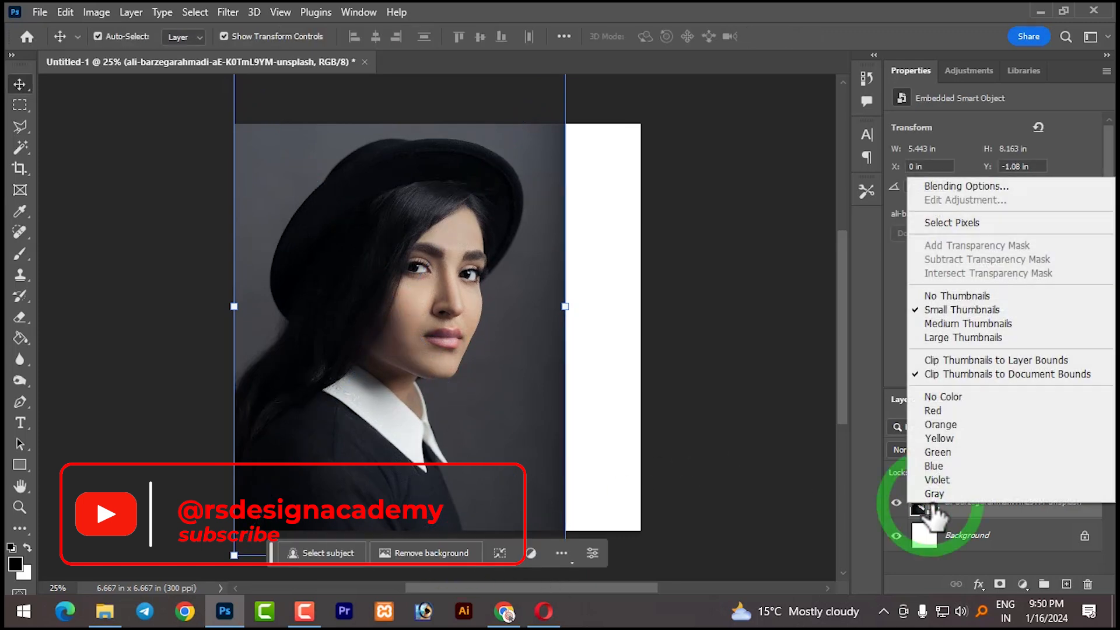
pyautogui.click(1009, 510)
pyautogui.rightClick(999, 502)
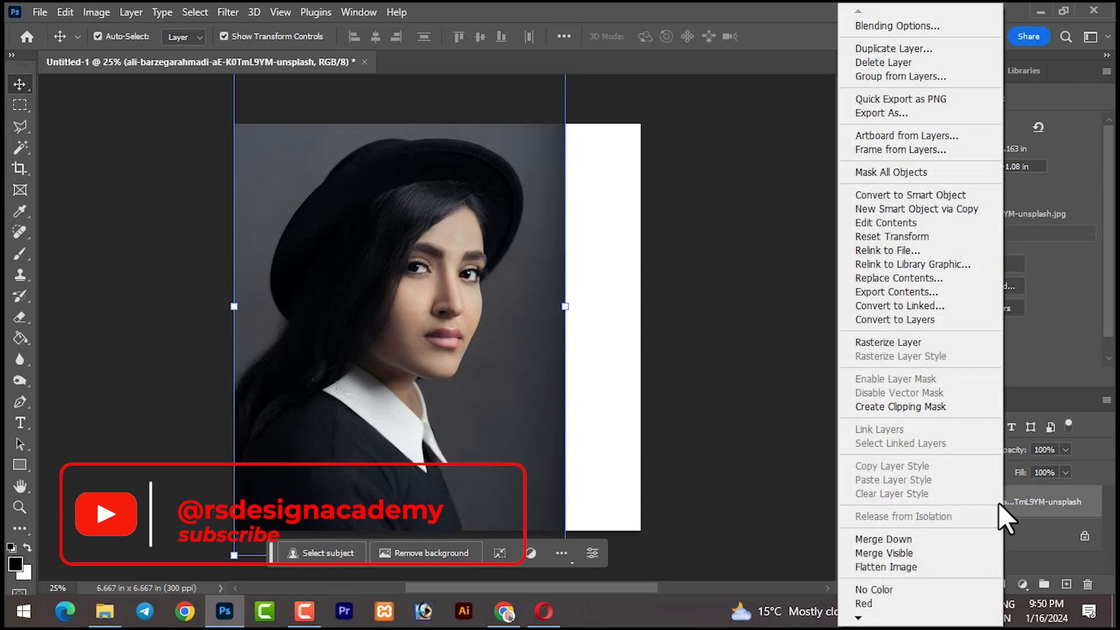
pyautogui.click(894, 342)
pyautogui.click(687, 387)
pyautogui.click(534, 314)
# - Select the blank strip beside the photo with a slight overlap, fill it with Content-Aware, and deselect
pyautogui.click(20, 105)
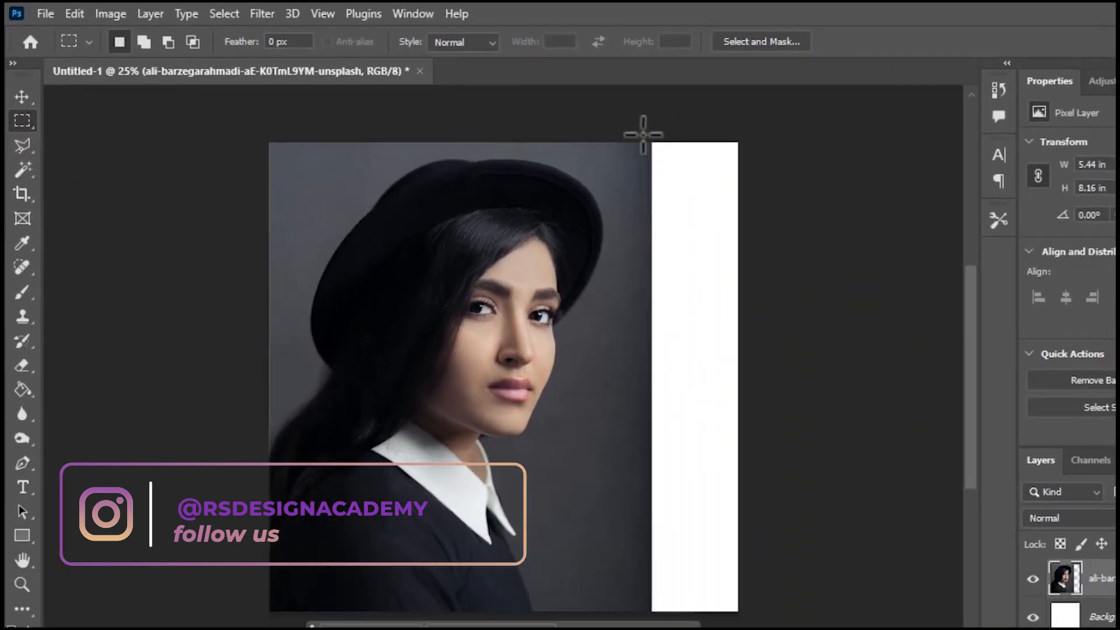
pyautogui.moveTo(642, 135); pyautogui.dragTo(776, 610)
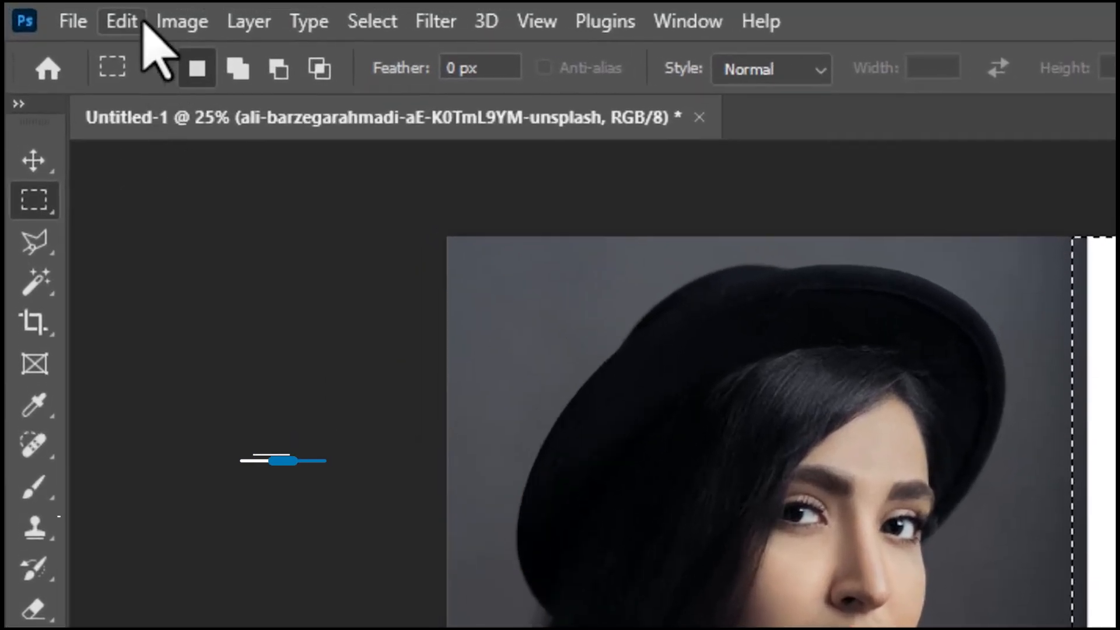
pyautogui.click(101, 18)
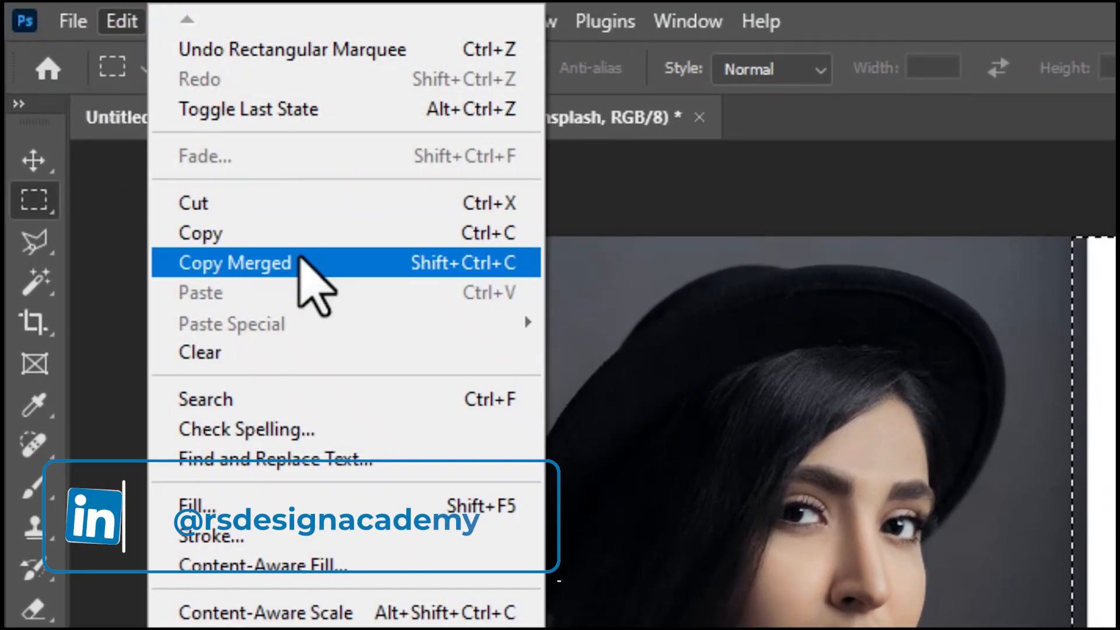
pyautogui.click(254, 508)
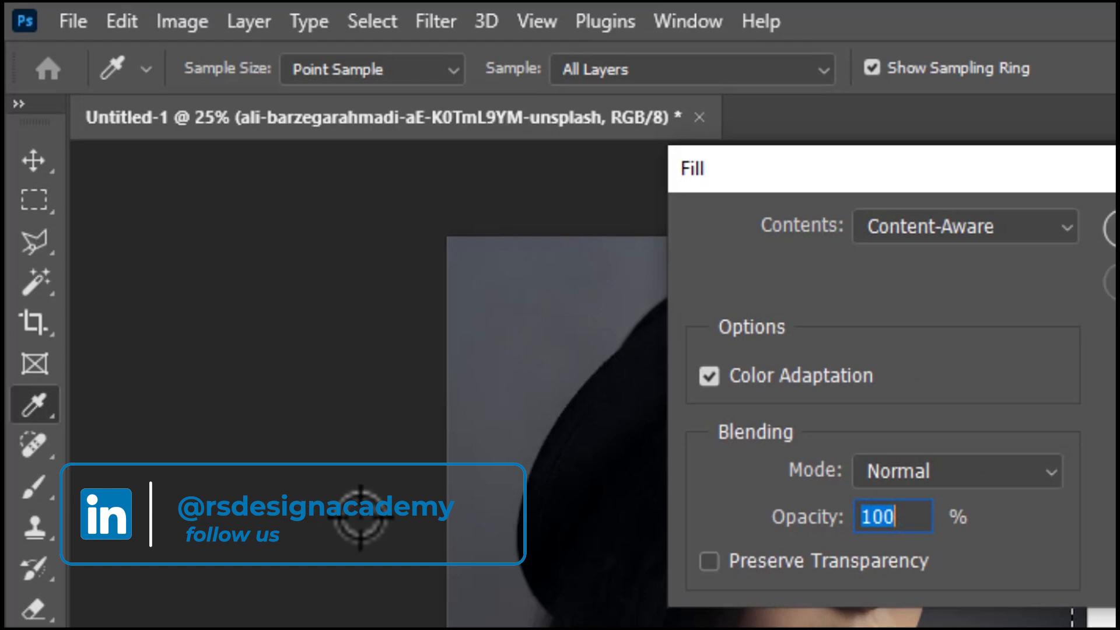
pyautogui.click(884, 229)
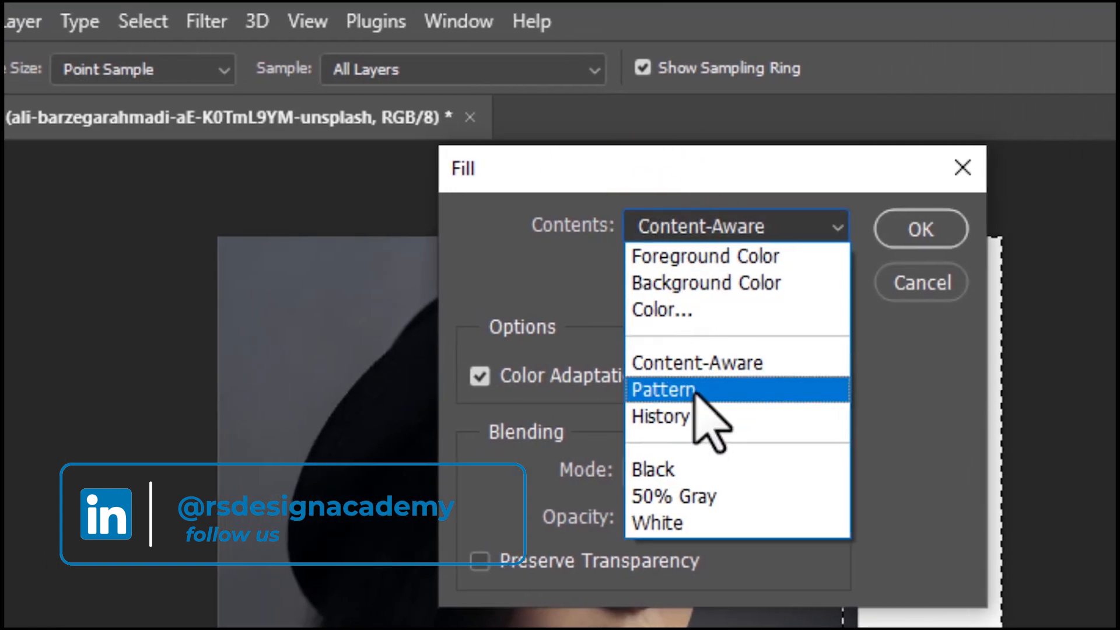
pyautogui.click(694, 361)
pyautogui.click(913, 229)
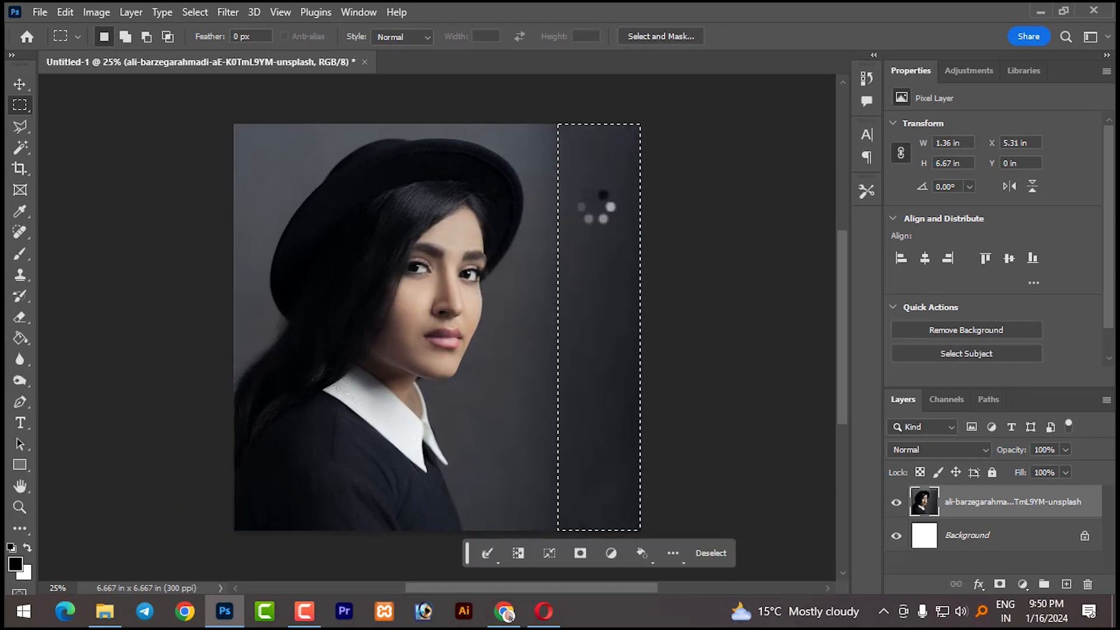
pyautogui.hotkey('ctrl', 'd')
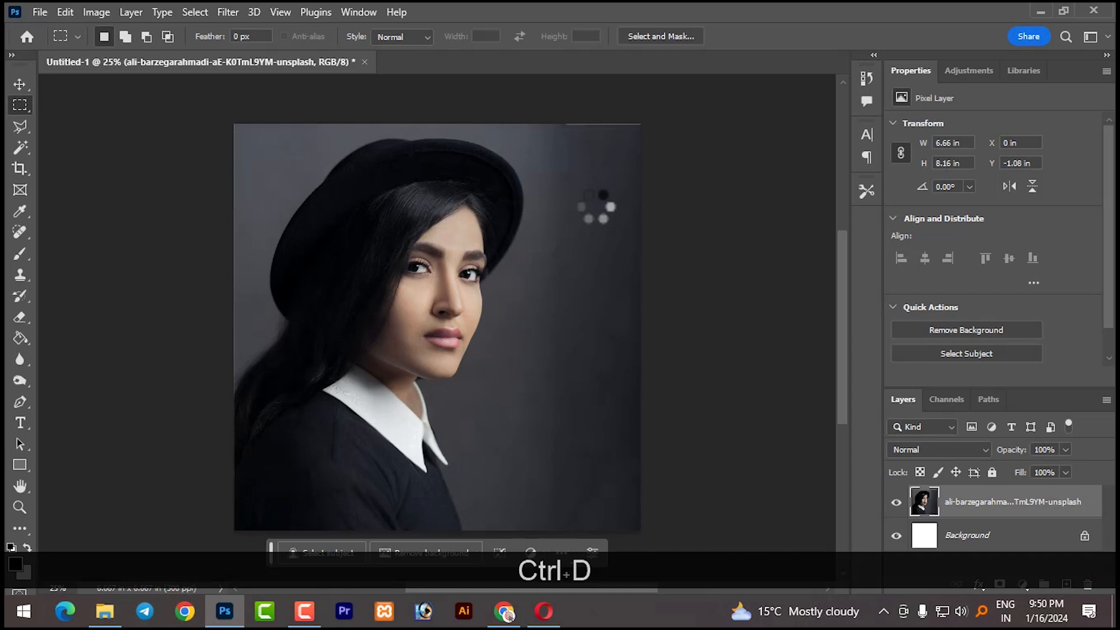
# - Copy a background patch about 1.49 × 0.47 in up over the thin gap at the canvas's upper-right edge, and deselect
pyautogui.moveTo(549, 139); pyautogui.dragTo(620, 145)
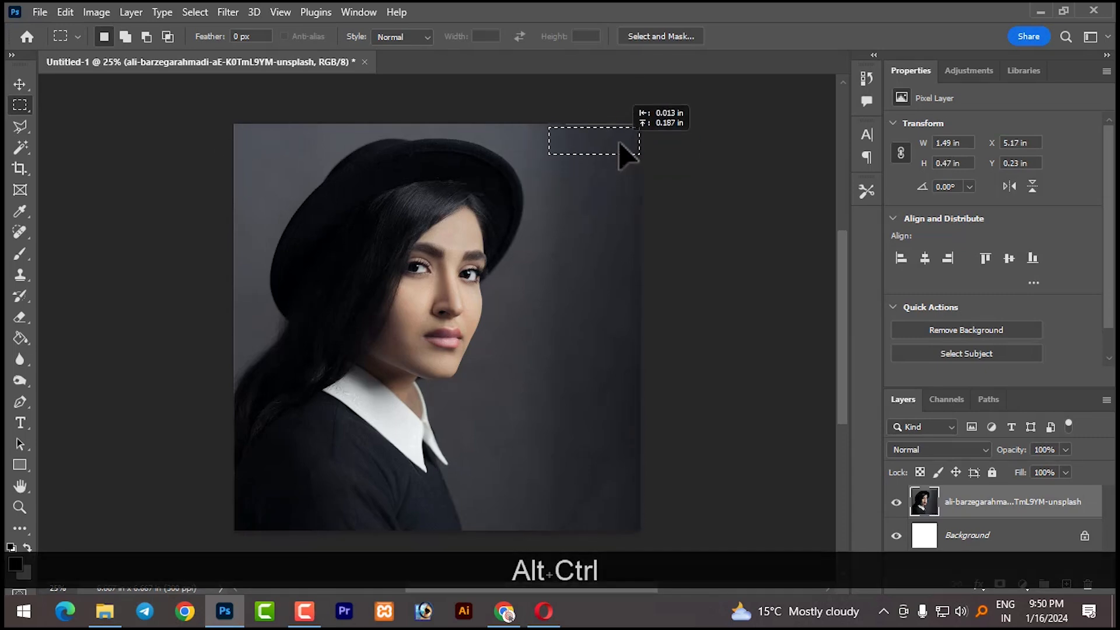
pyautogui.click(690, 146)
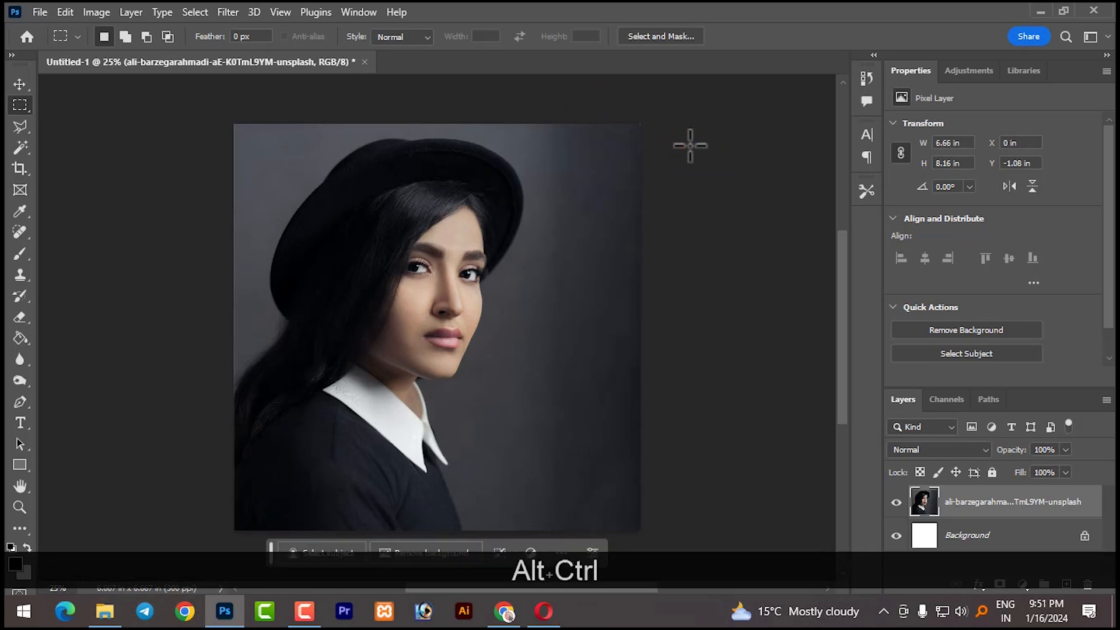
pyautogui.scroll(-1, 686, 170)
pyautogui.scroll(1, 595, 193)
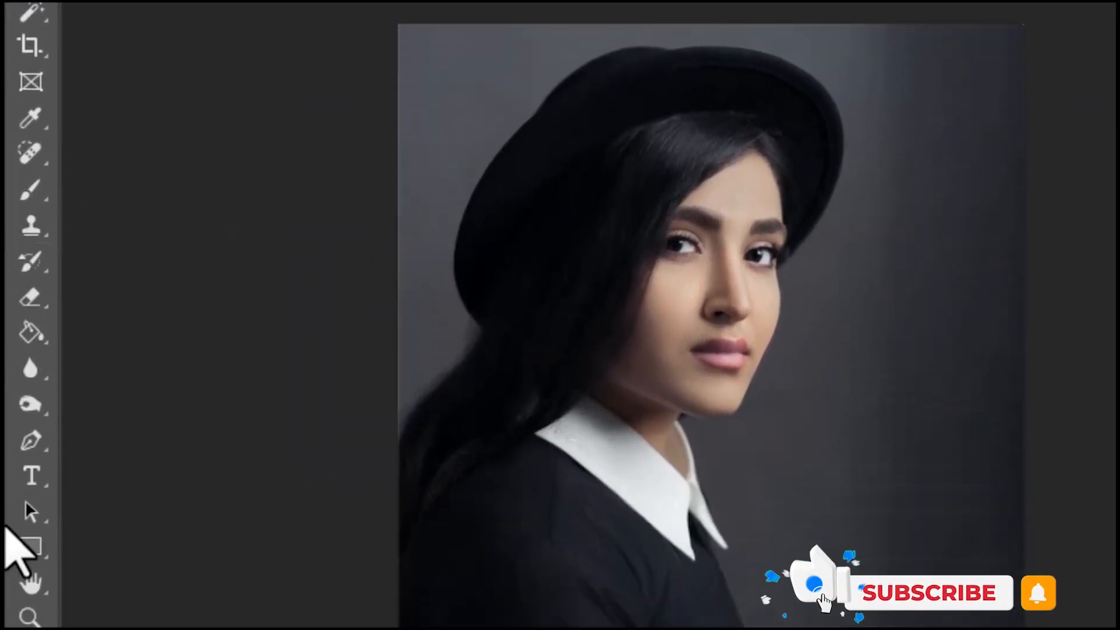
# - Create a rectangle shape 1800 px wide and 1800 px high
pyautogui.click(33, 476)
pyautogui.click(806, 586)
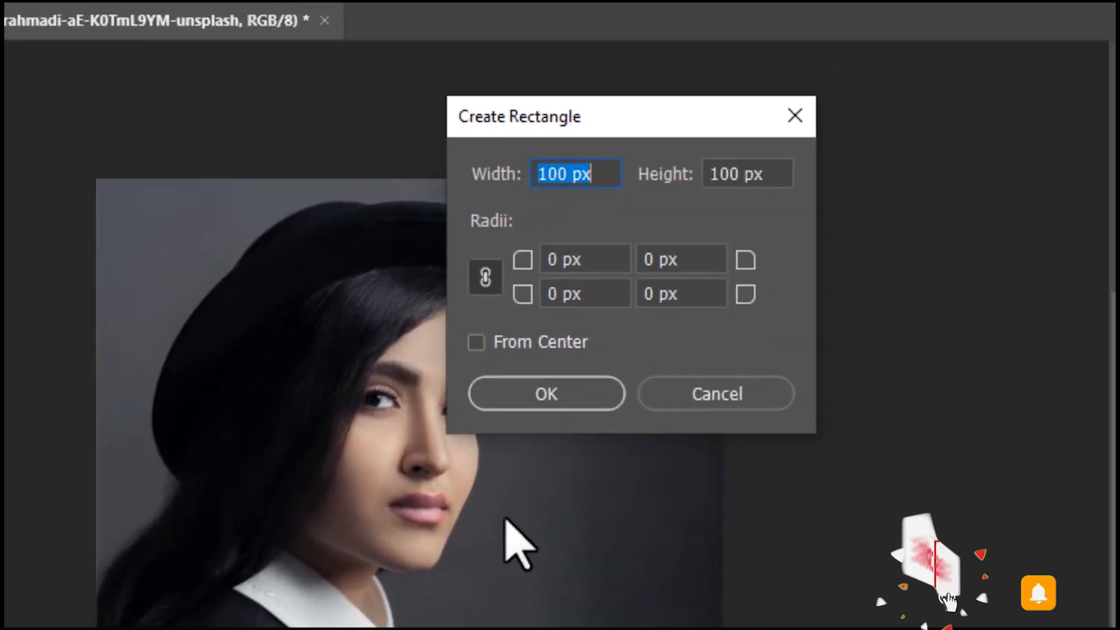
pyautogui.write('1800')
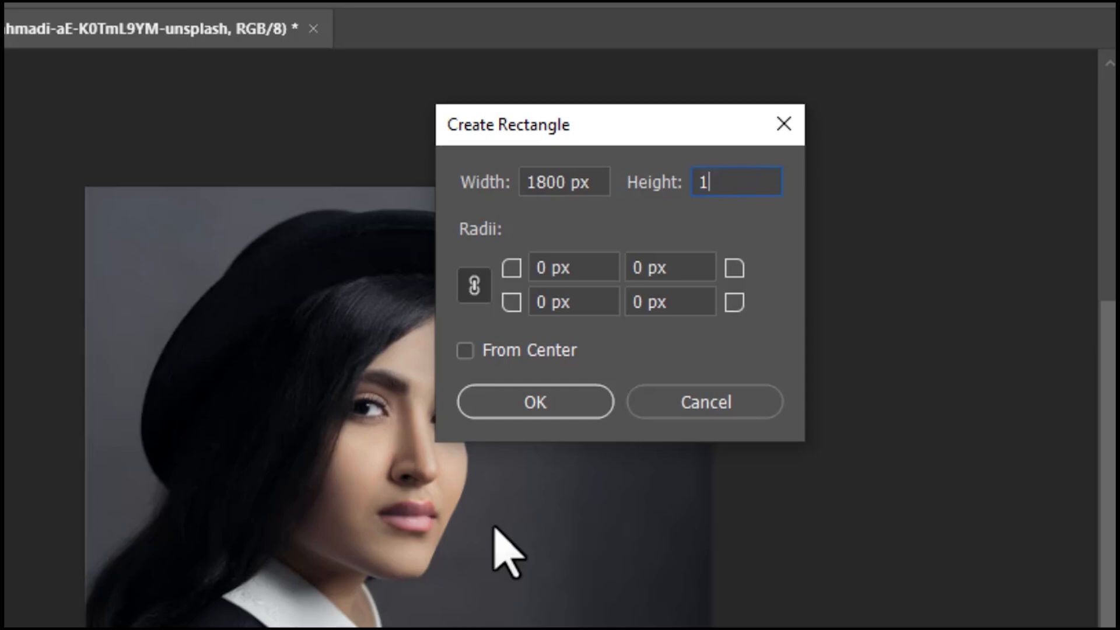
pyautogui.write('1800')
pyautogui.press('Return')
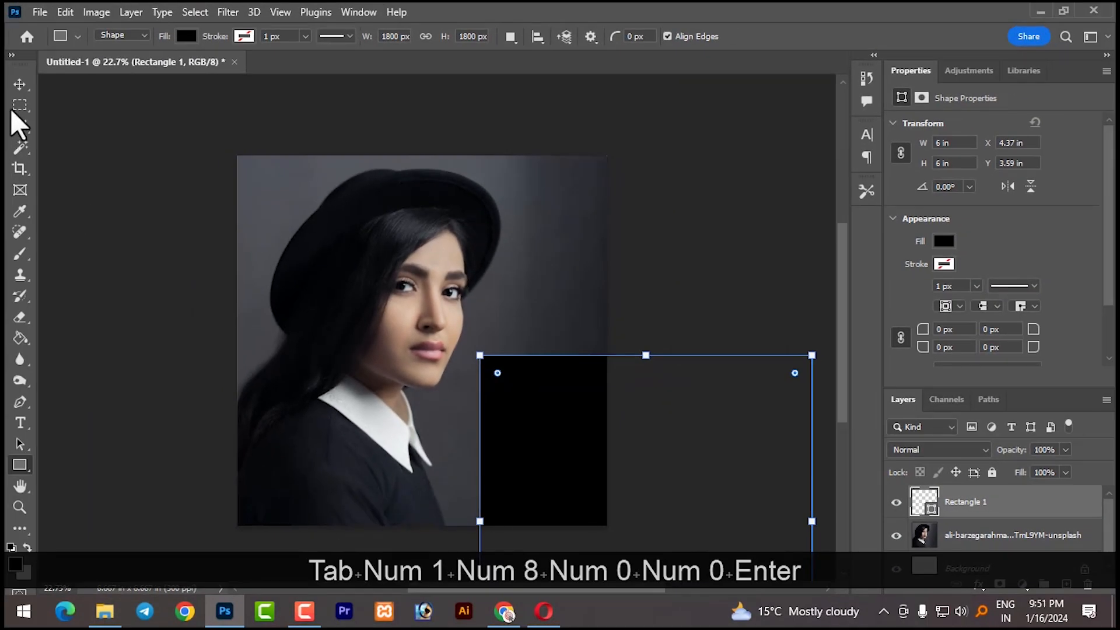
# - Move the black square over the photo and centre it horizontally and vertically on the whole canvas
pyautogui.click(19, 84)
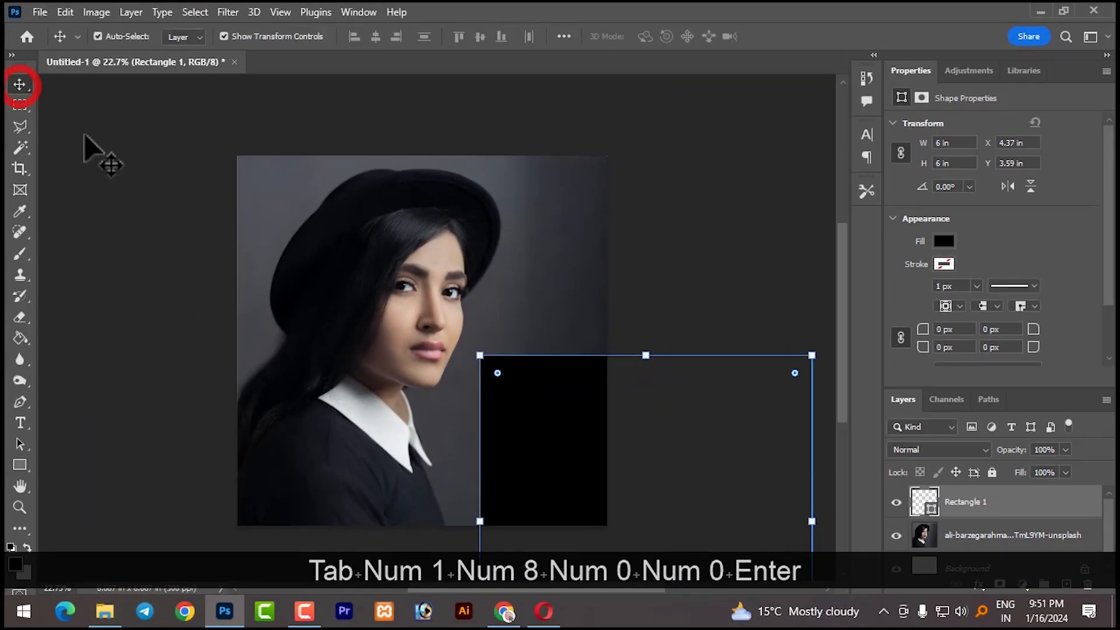
pyautogui.moveTo(561, 427); pyautogui.dragTo(350, 272)
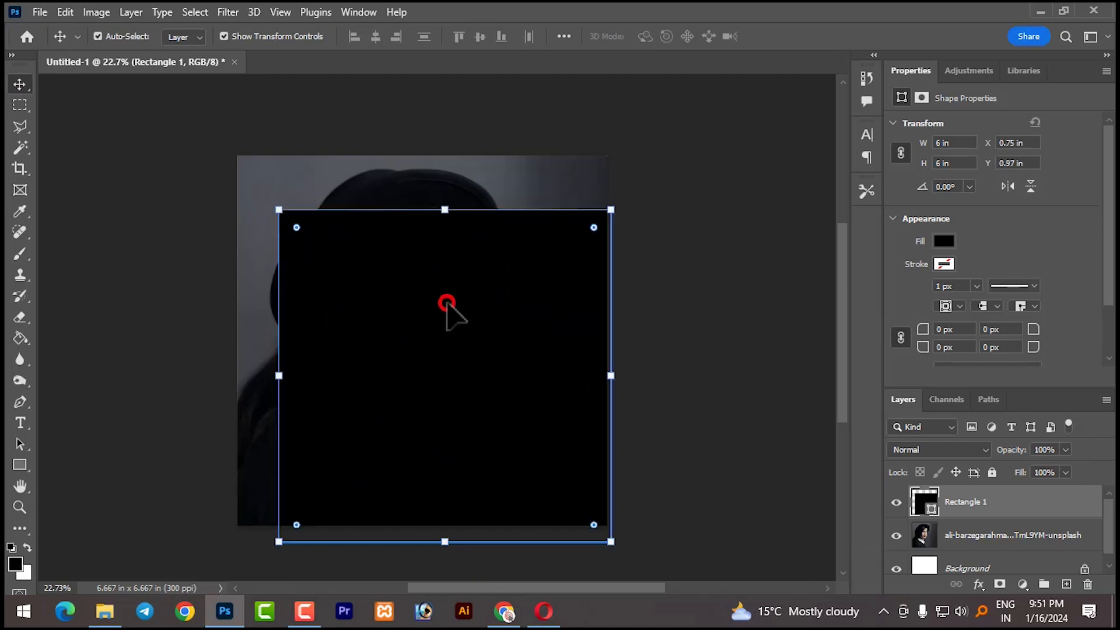
pyautogui.press('ctrl')
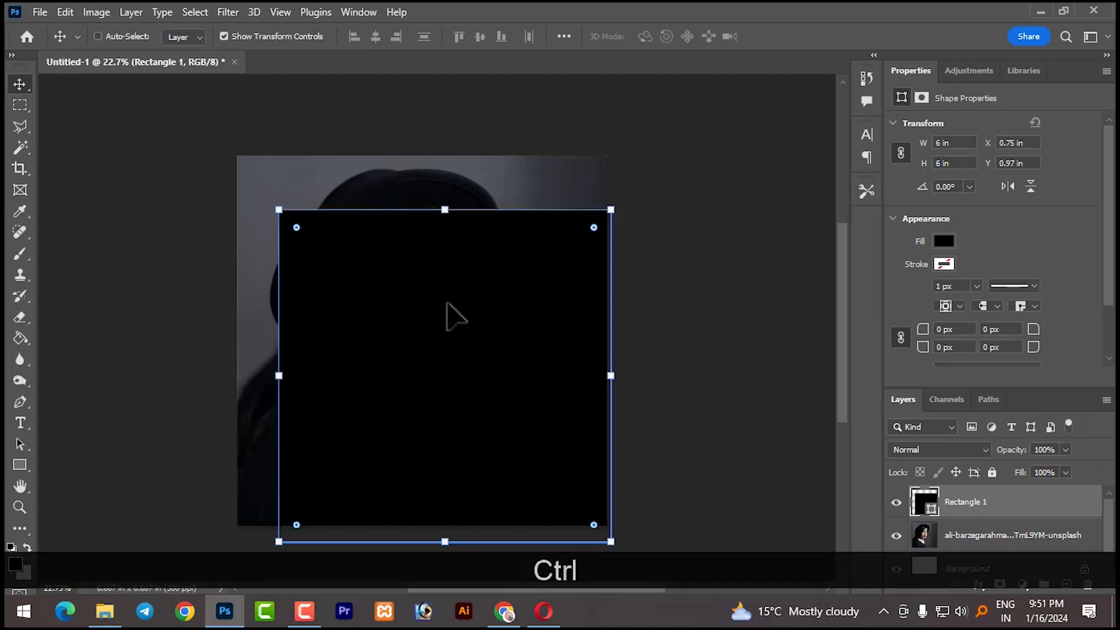
pyautogui.hotkey('ctrl', 'a')
pyautogui.click(376, 36)
pyautogui.click(479, 36)
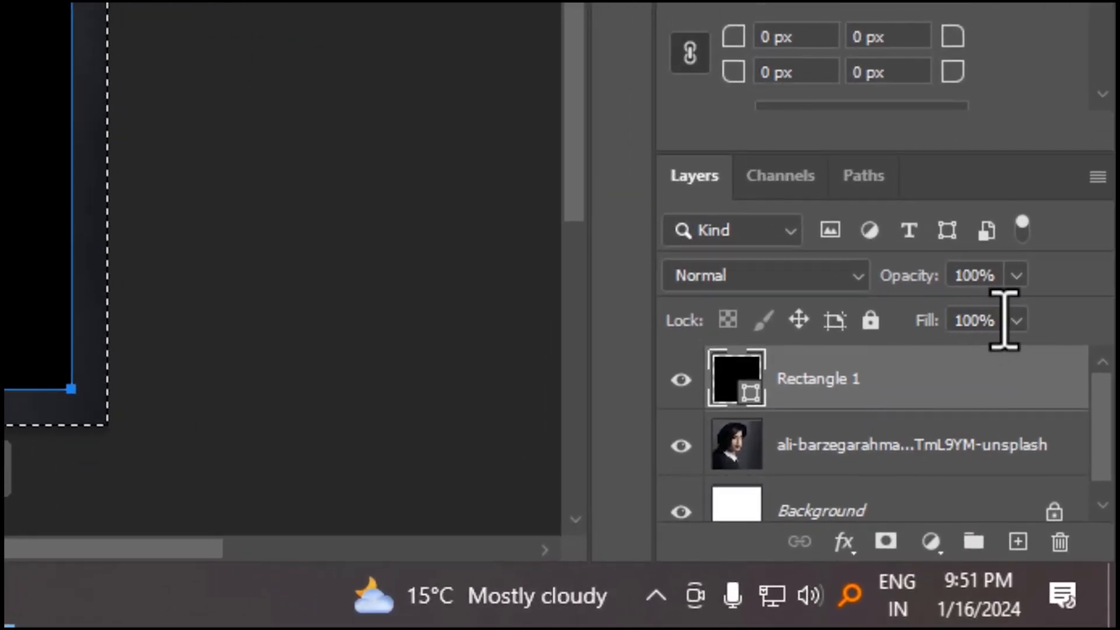
# - Set the fill of the Rectangle 1 layer to 0%
pyautogui.click(1064, 472)
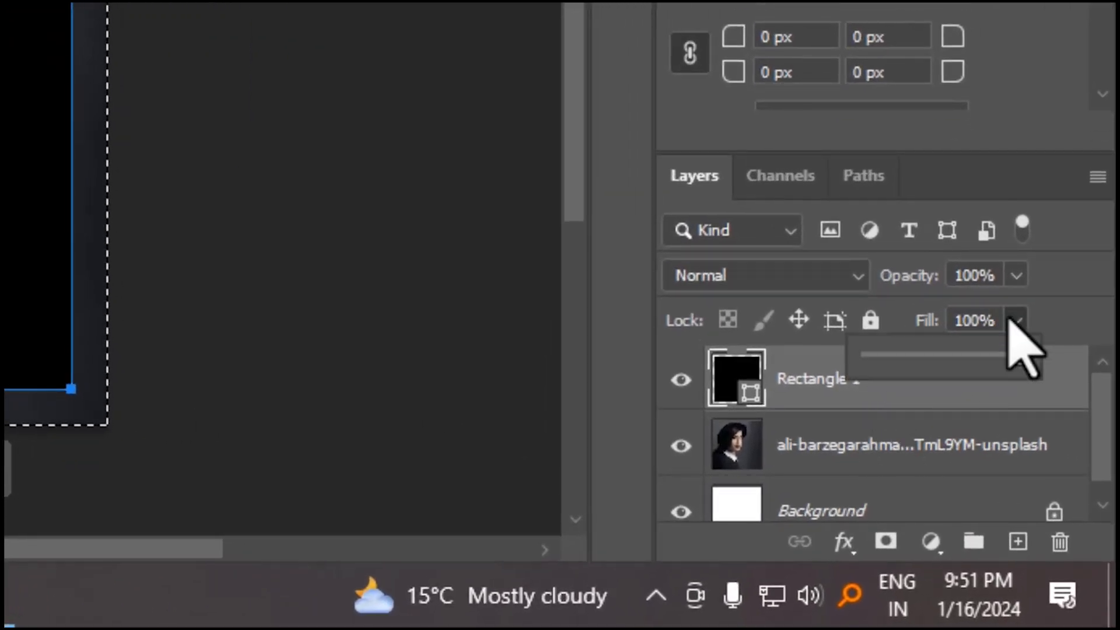
pyautogui.moveTo(1034, 353); pyautogui.dragTo(776, 358)
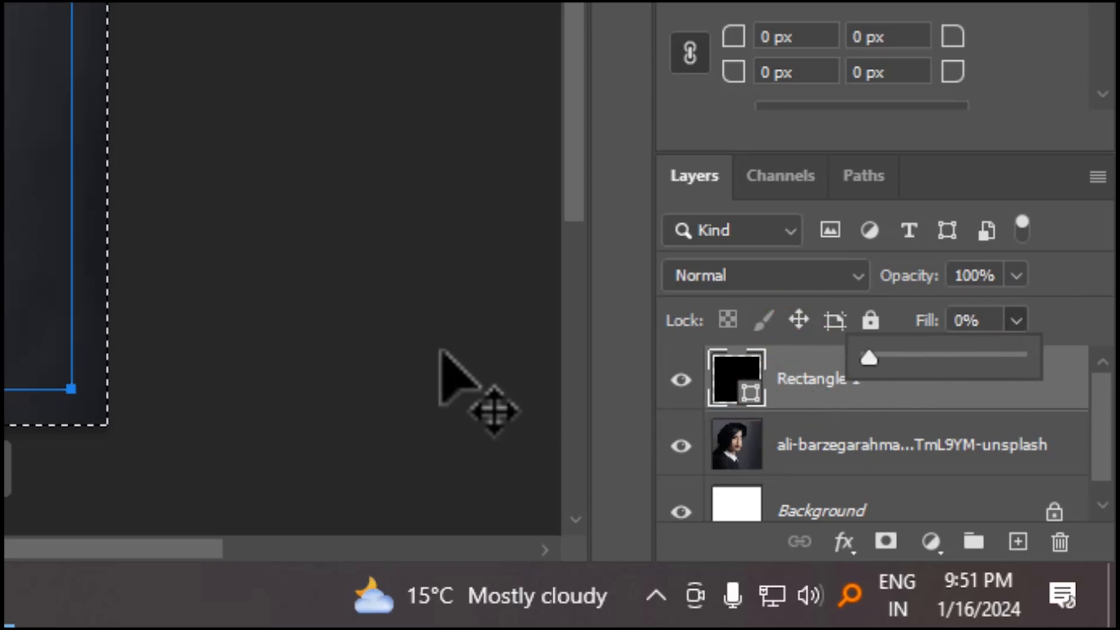
pyautogui.click(914, 392)
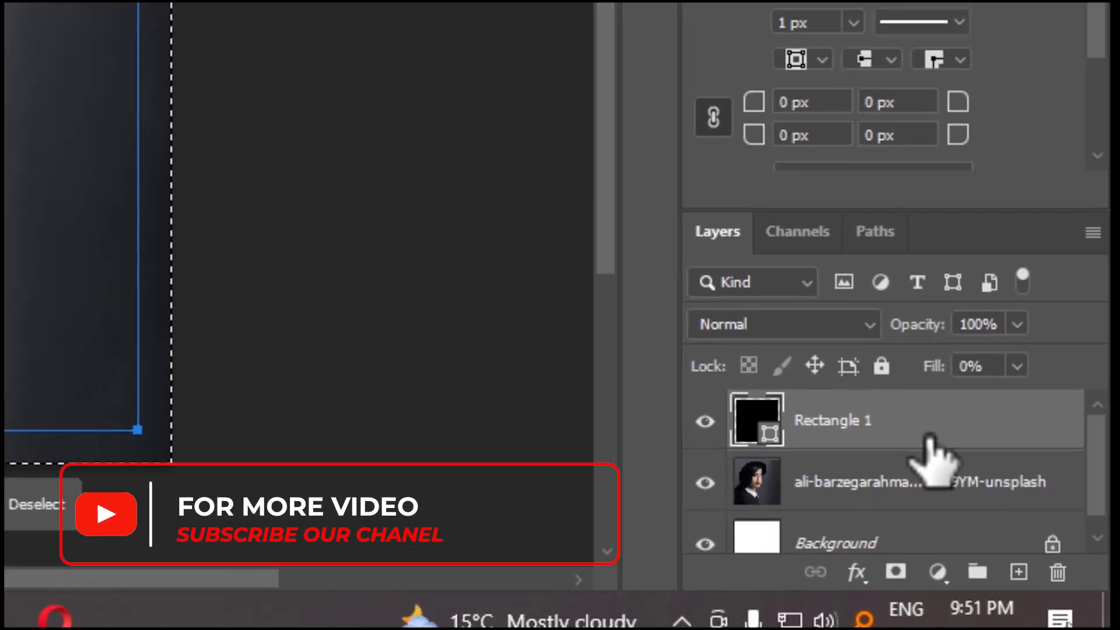
# - Add a 7 px white outside Stroke layer style to Rectangle 1 and clear the canvas selection
pyautogui.rightClick(914, 392)
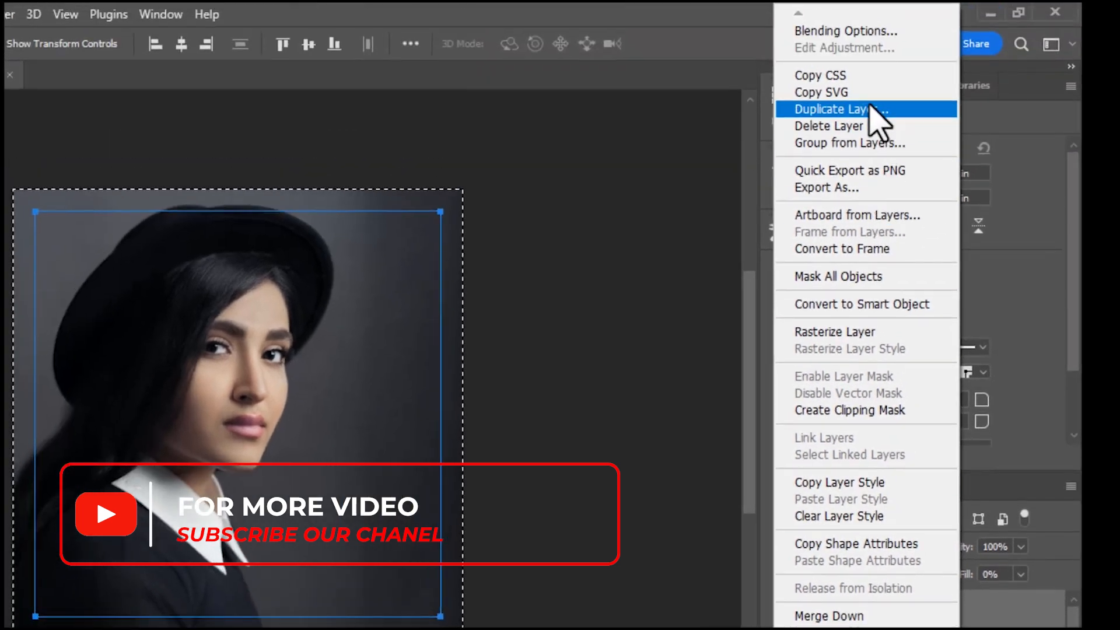
pyautogui.click(850, 32)
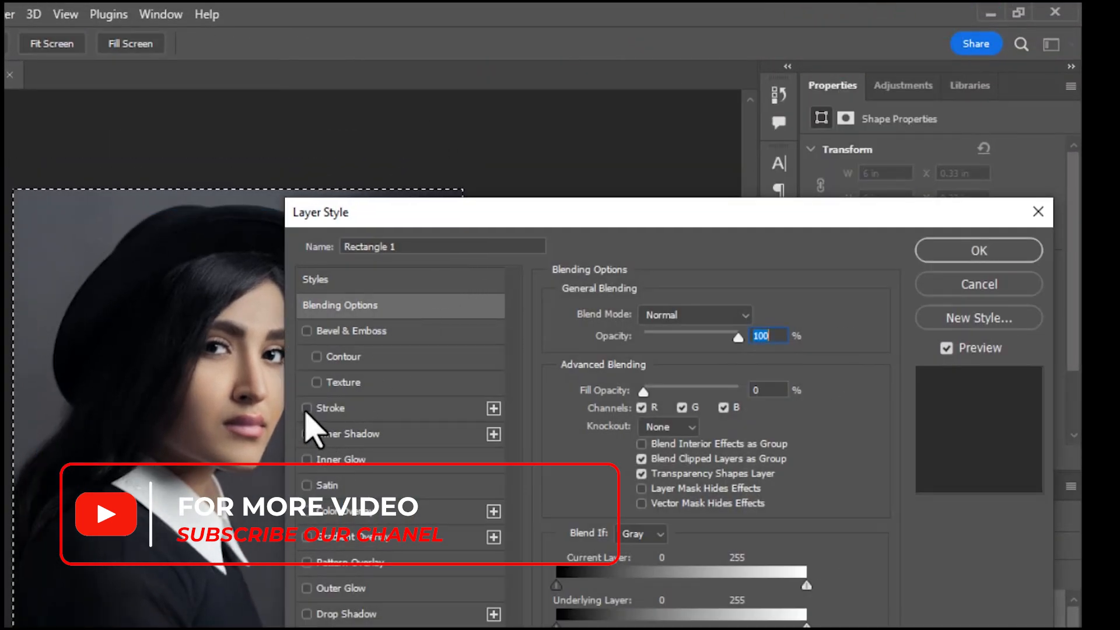
pyautogui.click(307, 408)
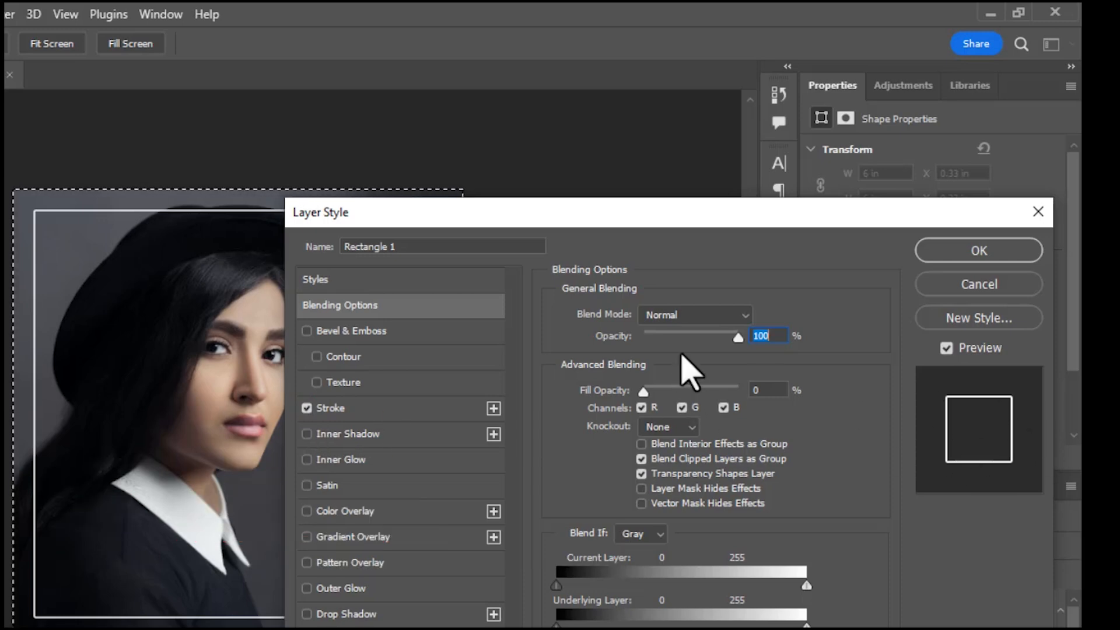
pyautogui.click(327, 408)
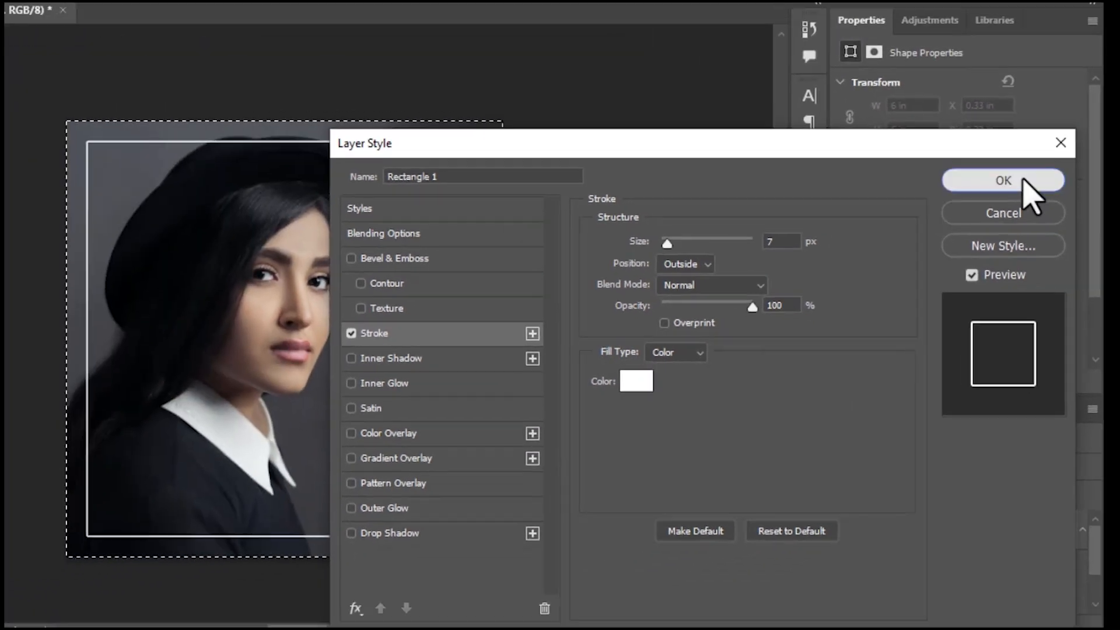
pyautogui.click(933, 115)
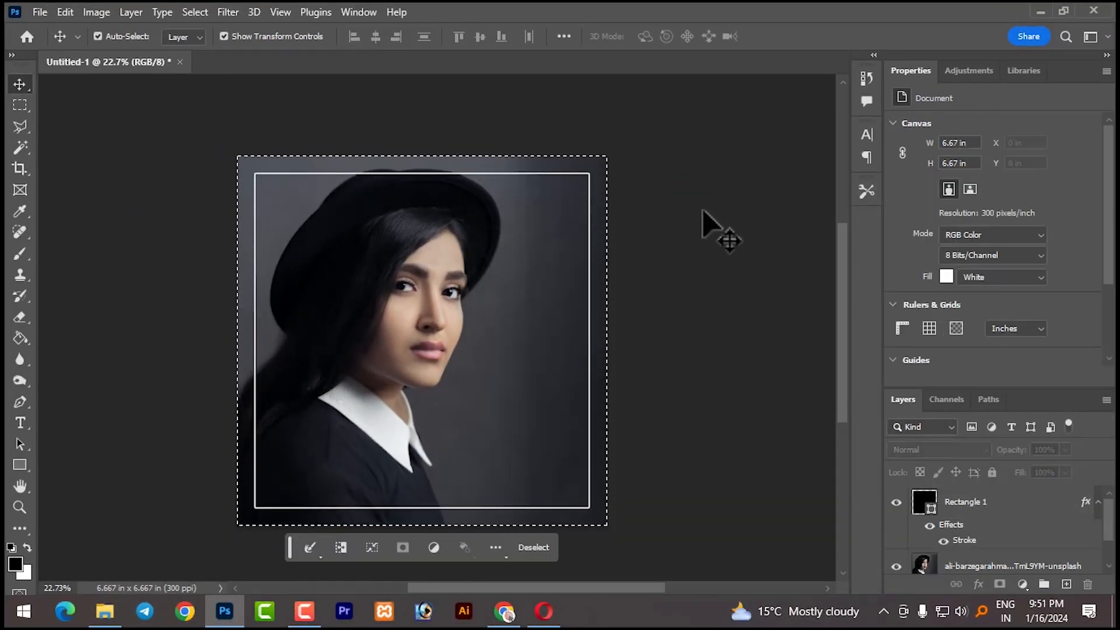
pyautogui.press('ctrl')
pyautogui.hotkey('ctrl', 'd')
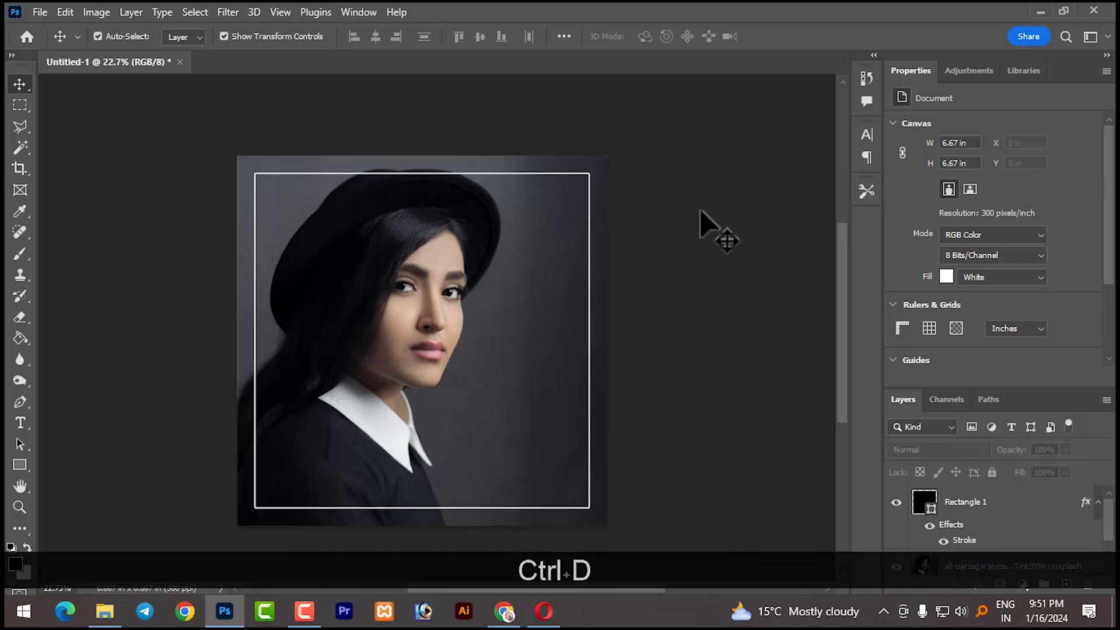
# - Create a second rectangle shape 900 px wide and 1800 px high
pyautogui.click(525, 362)
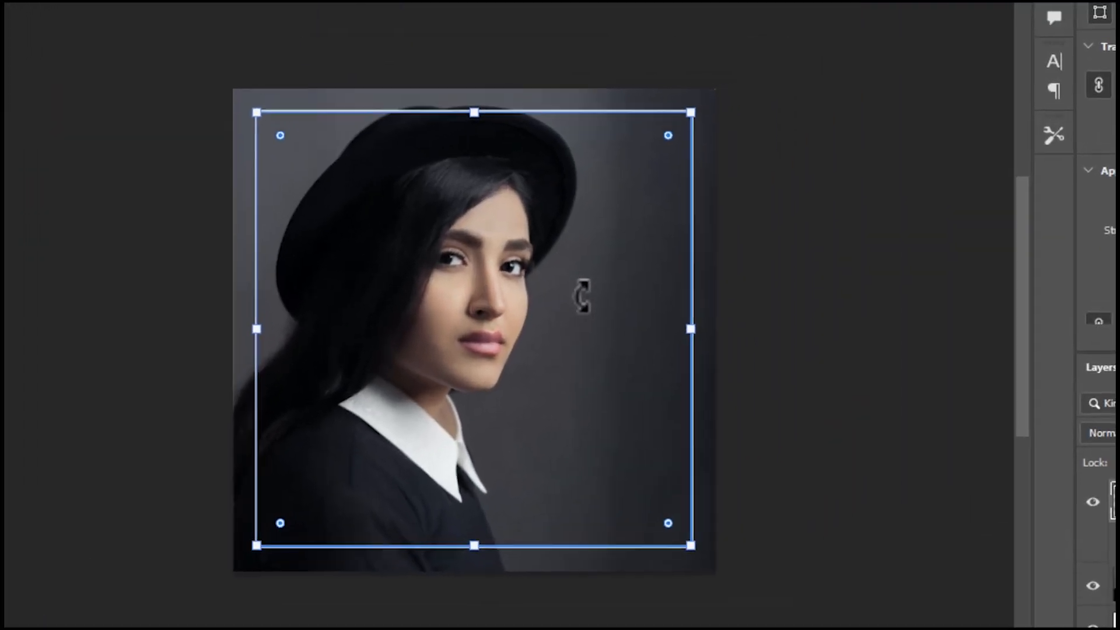
pyautogui.click(645, 259)
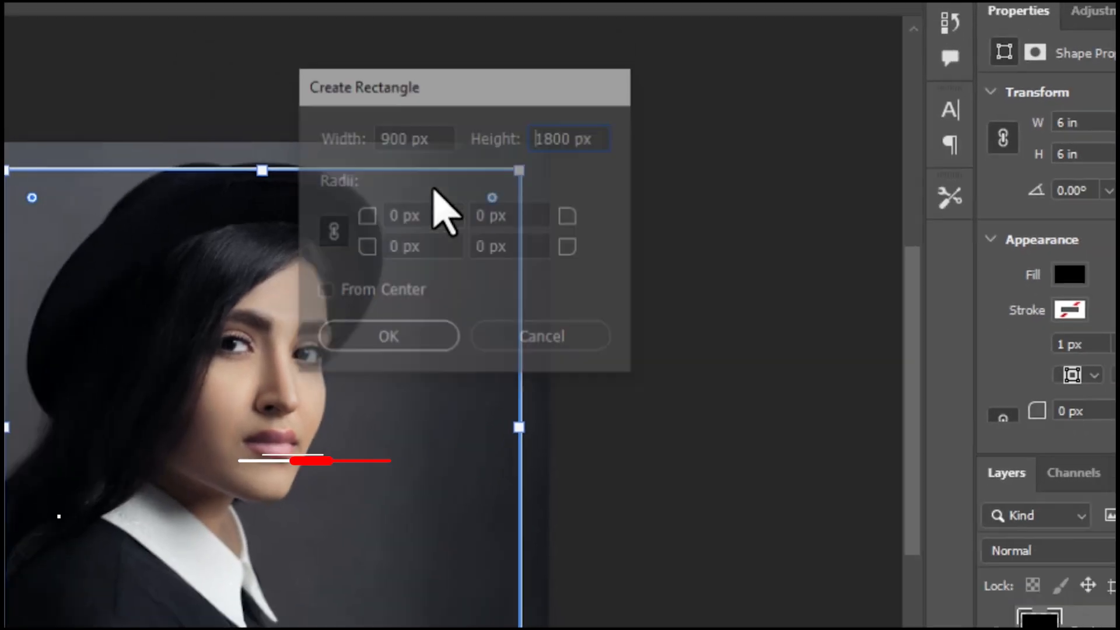
pyautogui.press('Return')
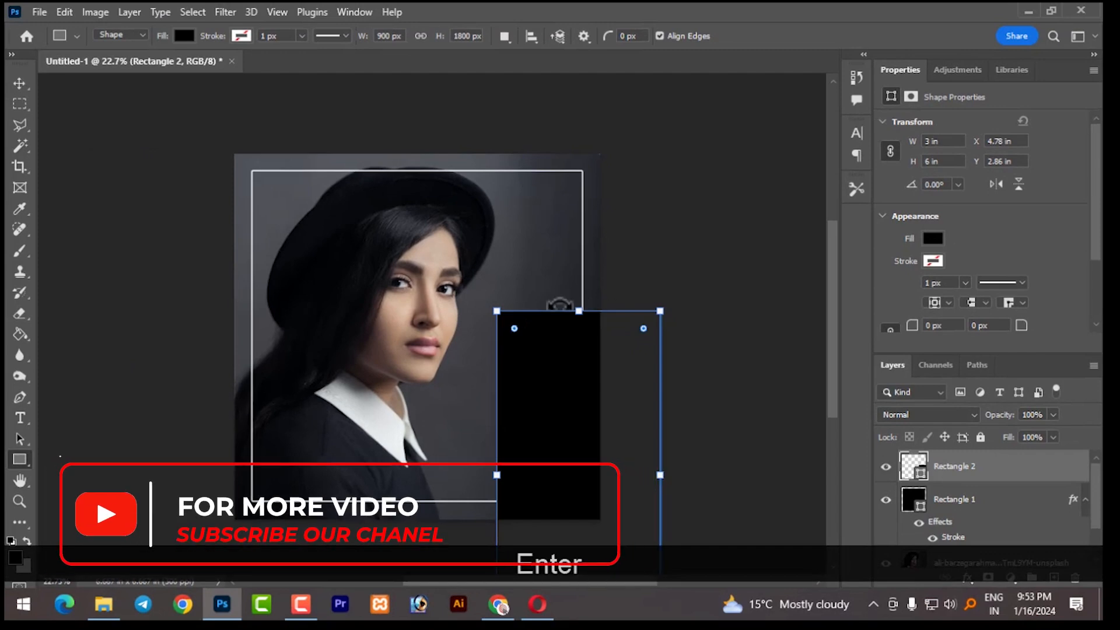
# - Move the tall black rectangle over the right half of the white outline frame
pyautogui.click(19, 83)
pyautogui.moveTo(508, 373); pyautogui.dragTo(443, 249)
pyautogui.press('Tab')
pyautogui.press('Tab')
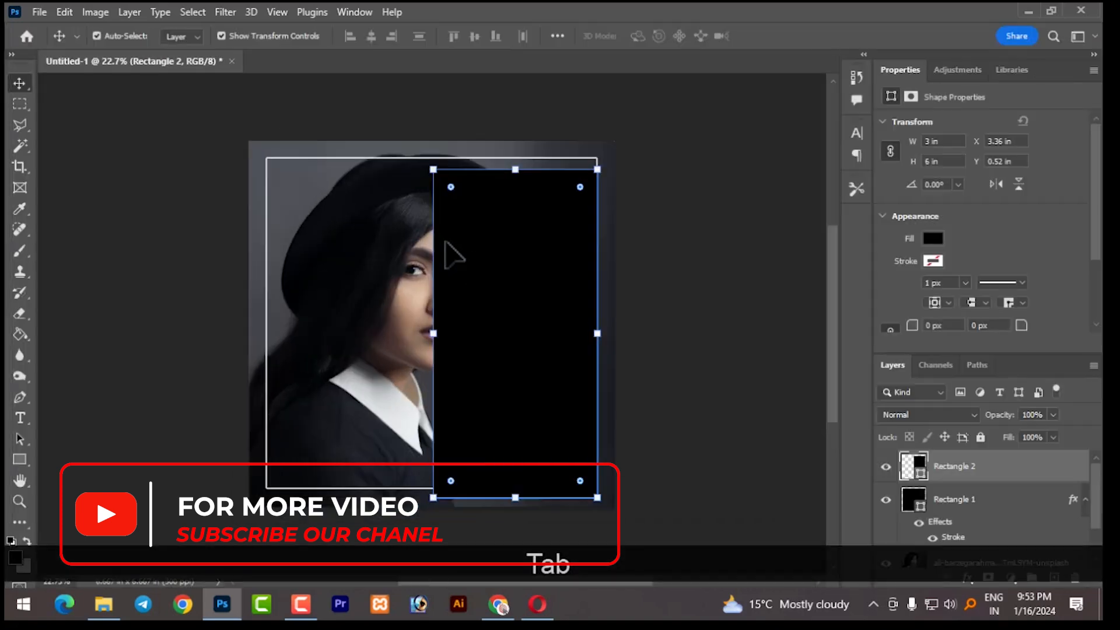
# - Try to align the tall black rectangle and the outline frame by their vertical centers, and undo the alignment
pyautogui.press('capslock')
pyautogui.keyDown('shift'); pyautogui.click(964, 501); pyautogui.keyUp('shift')
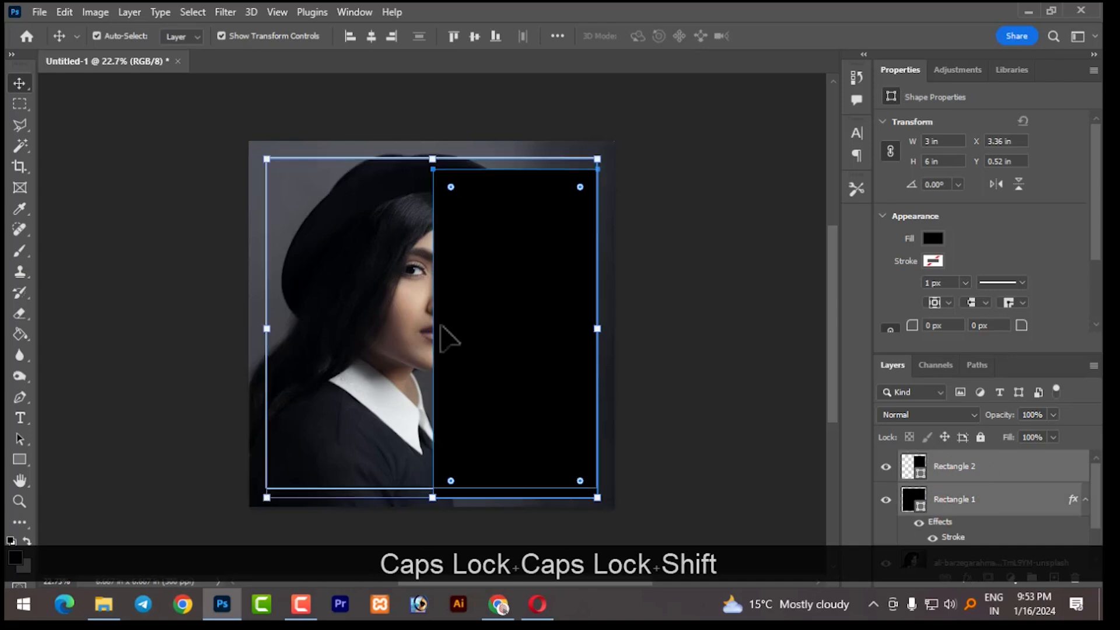
pyautogui.click(473, 36)
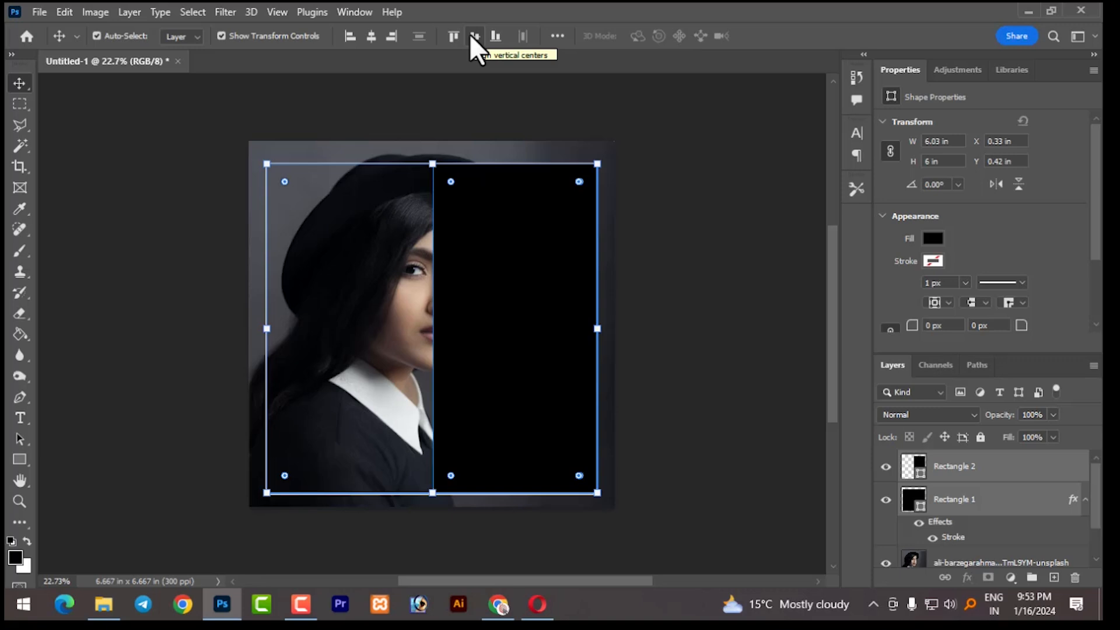
pyautogui.hotkey('ctrl', 'z')
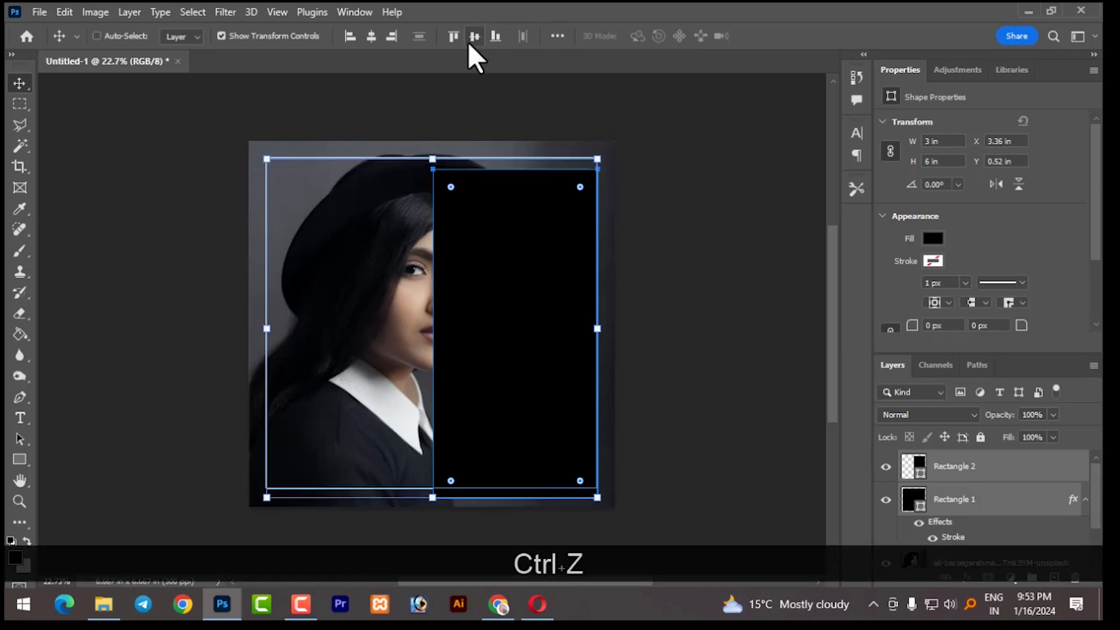
# - Fit the black rectangle into the frame's right half and align it with Rectangle 1 by vertical centers, leaving nothing selected
pyautogui.click(668, 126)
pyautogui.moveTo(544, 251); pyautogui.dragTo(535, 225)
pyautogui.keyDown('shift'); pyautogui.click(951, 499); pyautogui.keyUp('shift')
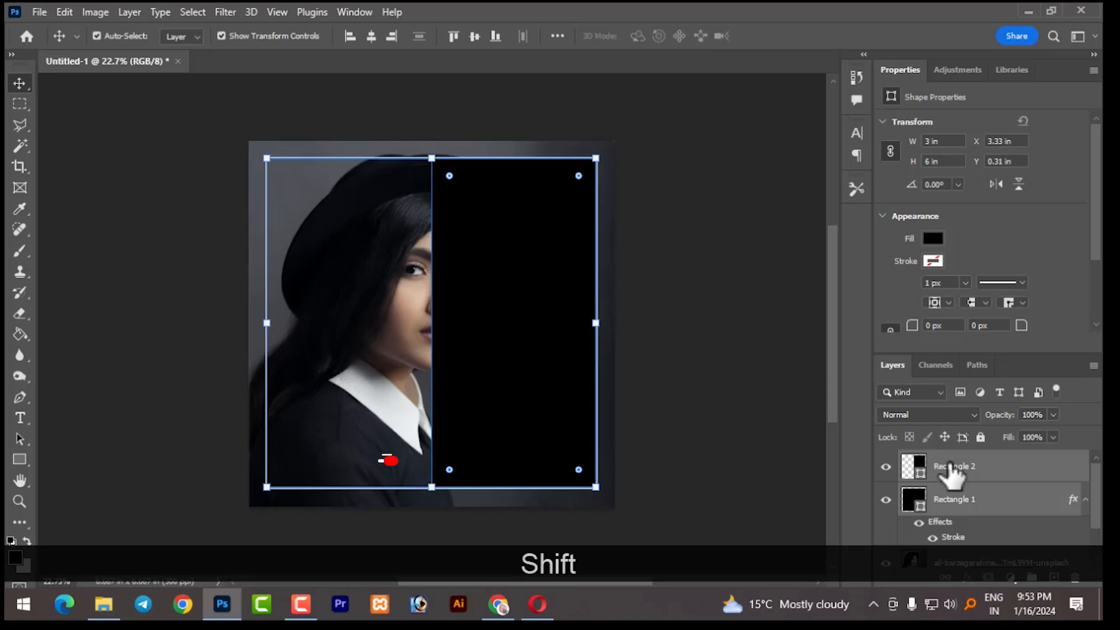
pyautogui.keyDown('shift'); pyautogui.click(953, 498); pyautogui.keyUp('shift')
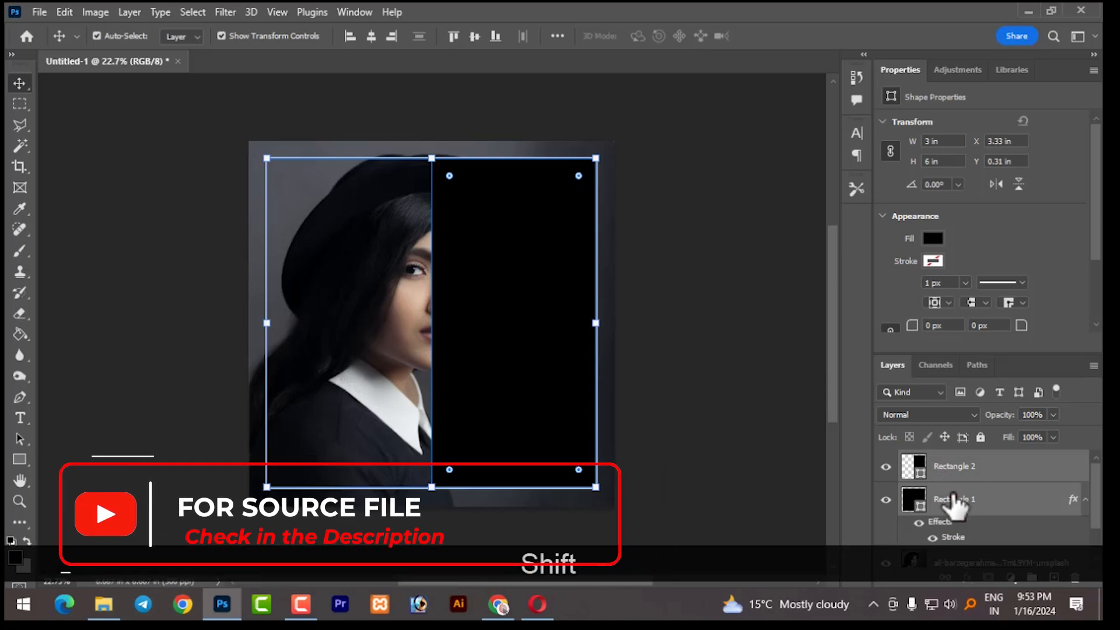
pyautogui.click(953, 468)
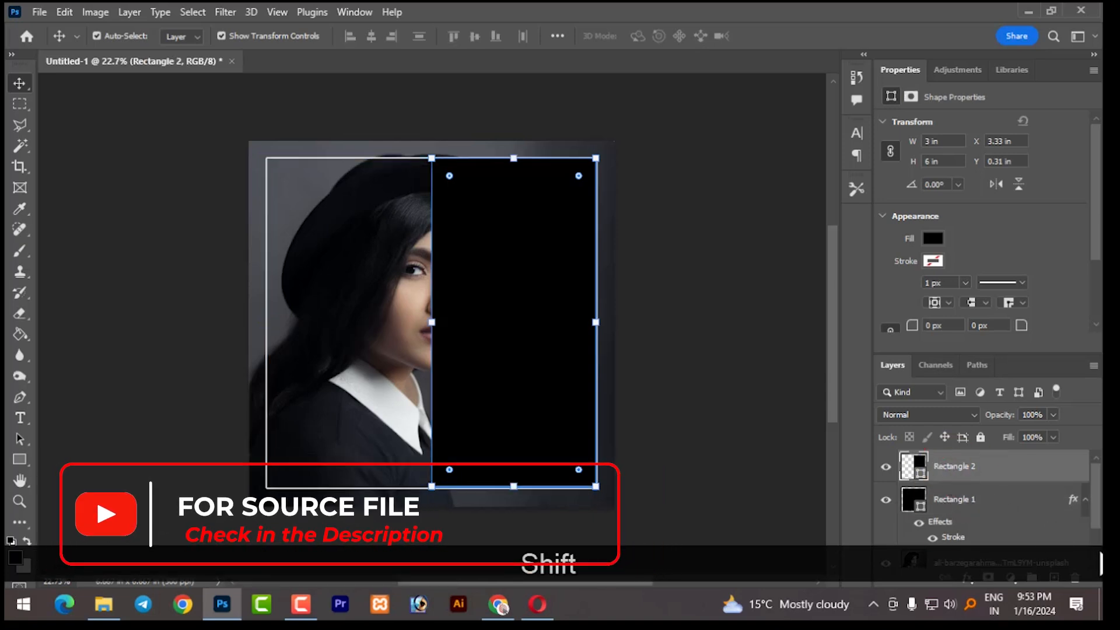
pyautogui.keyDown('shift'); pyautogui.click(972, 500); pyautogui.keyUp('shift')
pyautogui.click(474, 36)
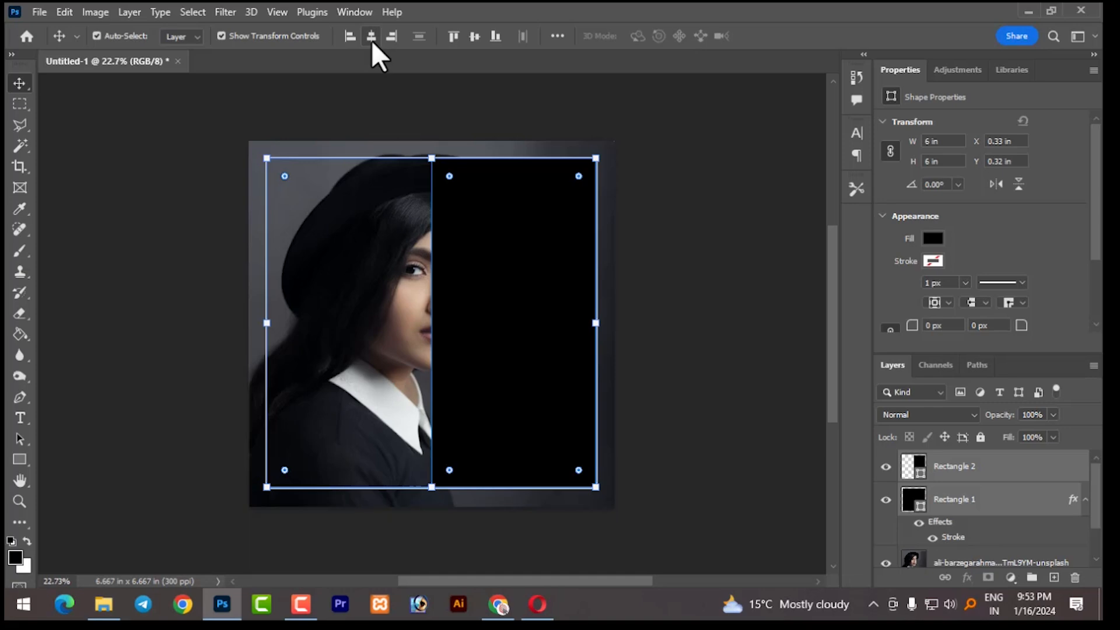
pyautogui.click(651, 186)
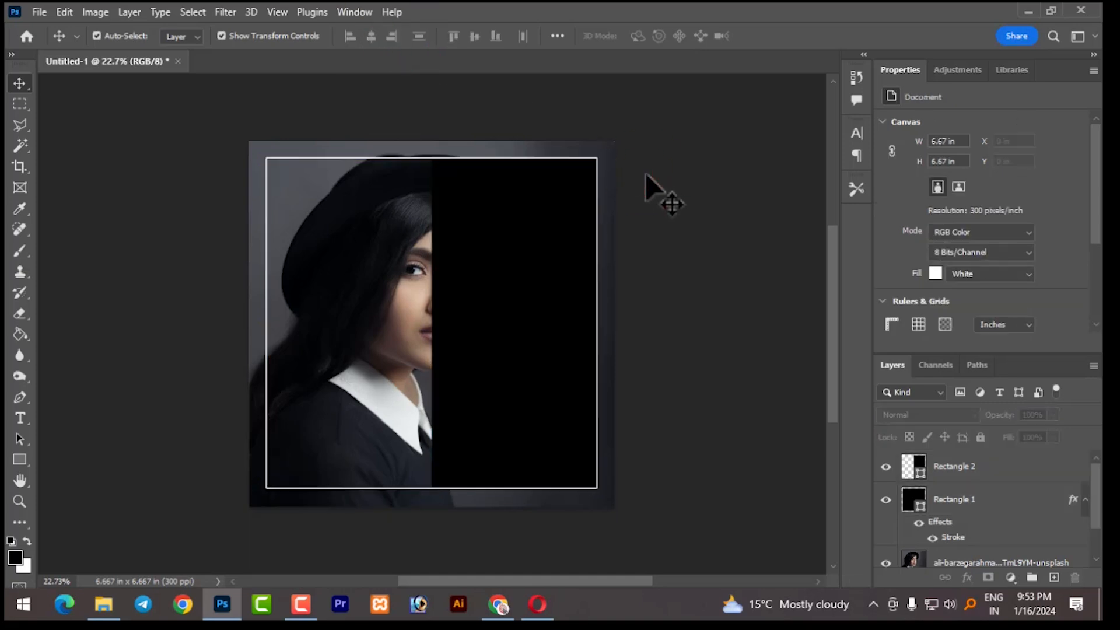
# - Change the tall rectangle's fill color to white and deselect it
pyautogui.click(559, 257)
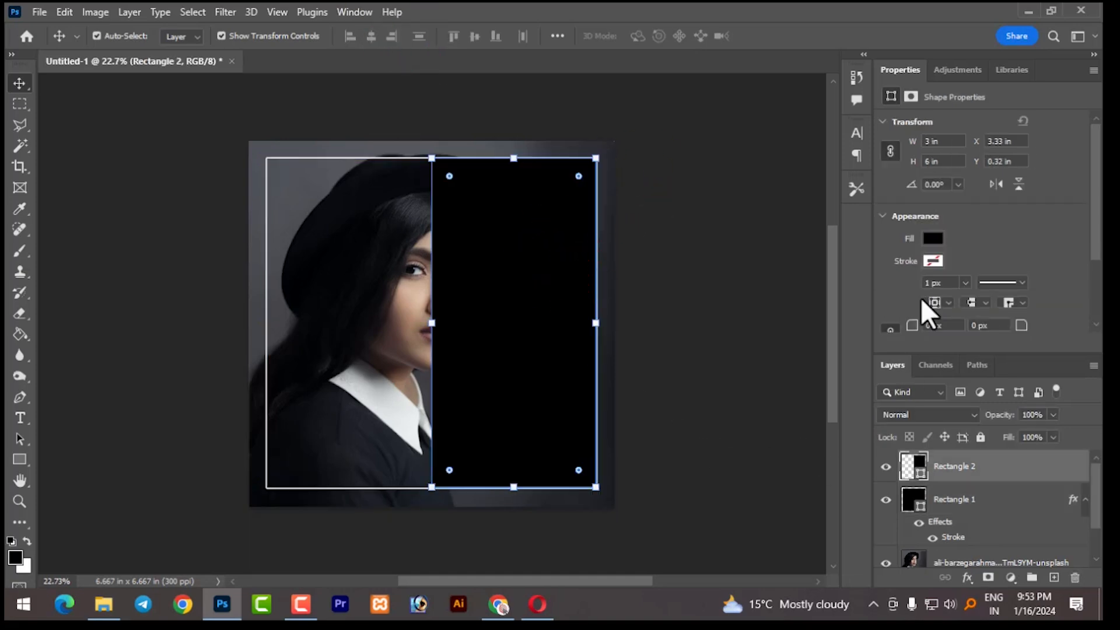
pyautogui.click(933, 238)
pyautogui.click(886, 323)
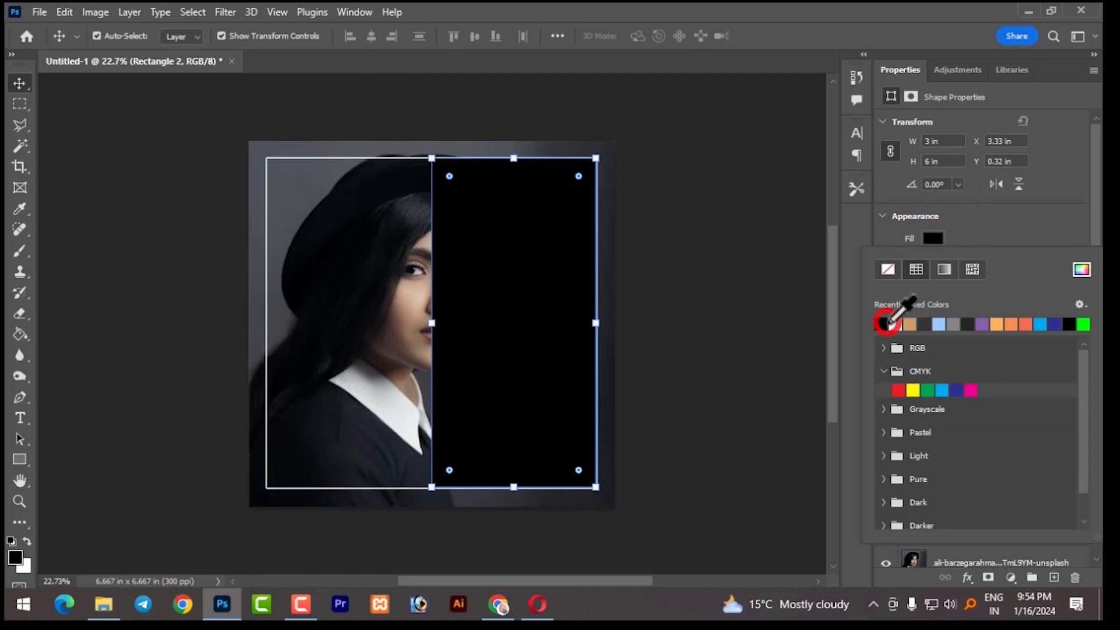
pyautogui.click(888, 321)
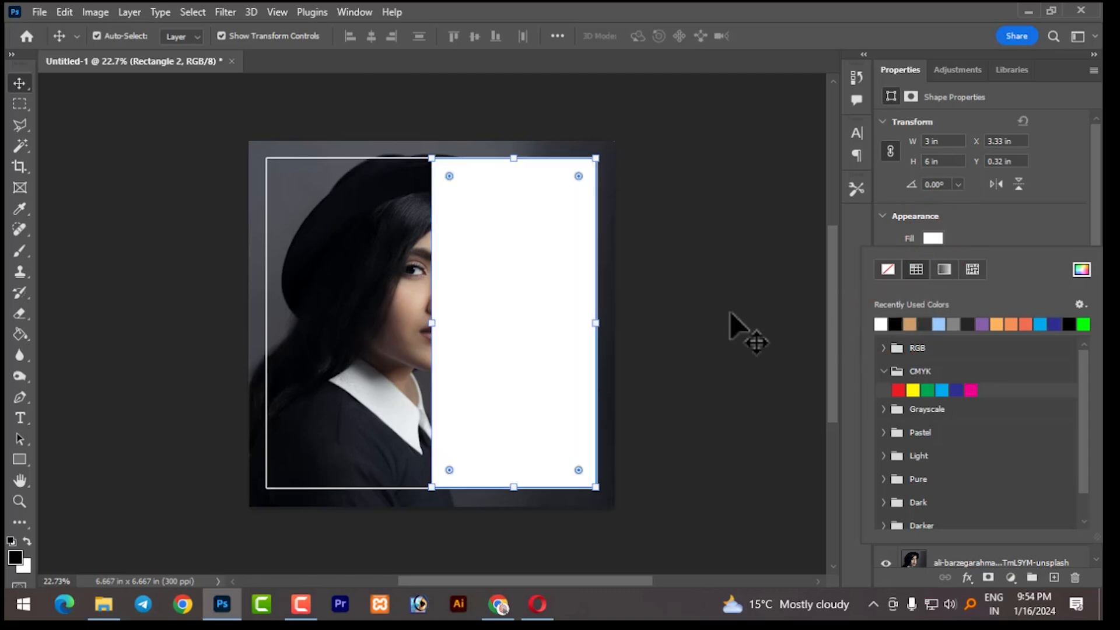
pyautogui.click(679, 293)
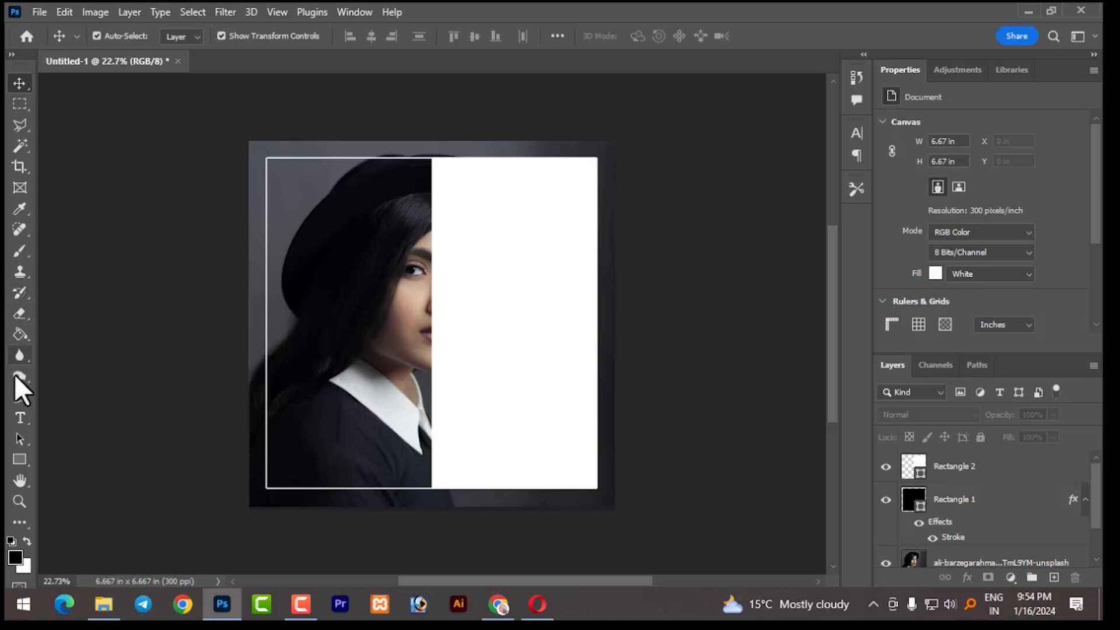
# - Add a four-line text reading WORK, HARD, DREEM and BIG in the upper part of the white rectangle
pyautogui.click(20, 418)
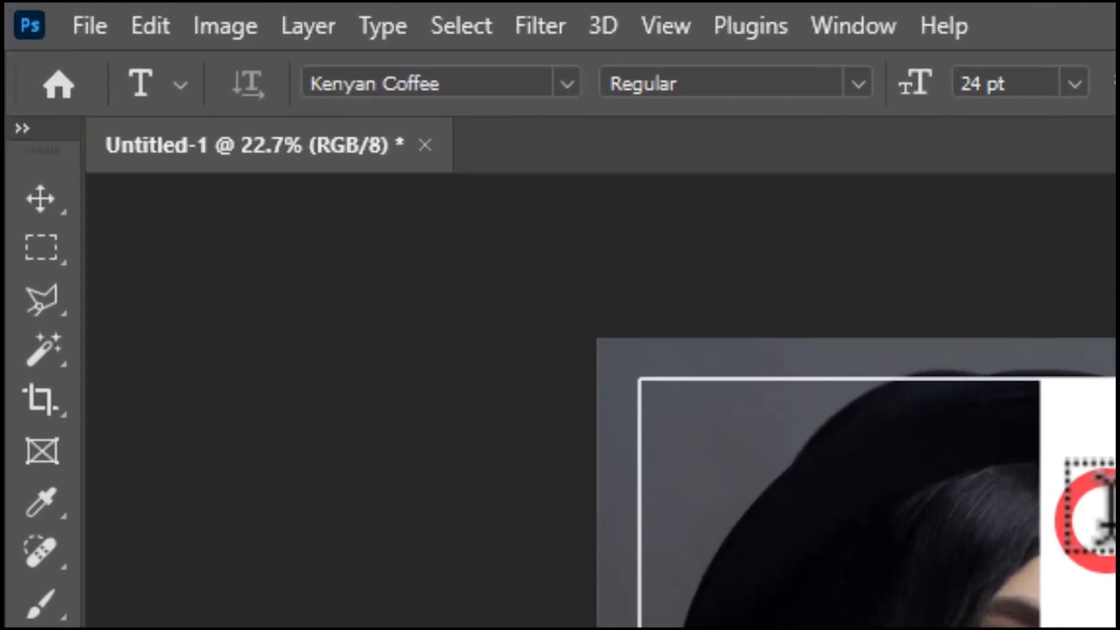
pyautogui.click(1105, 510)
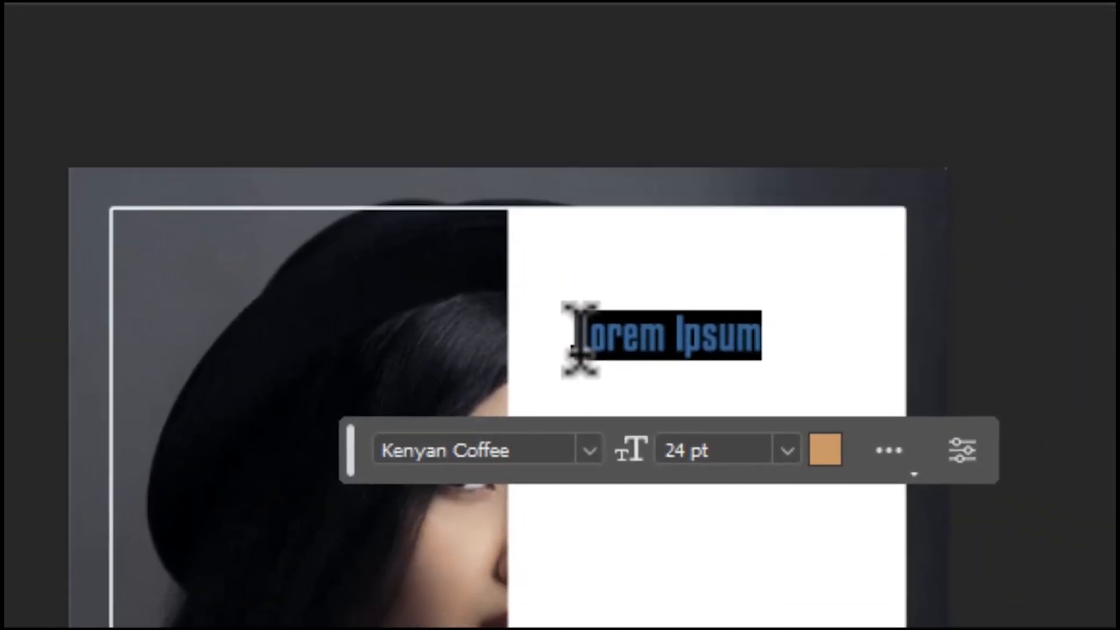
pyautogui.write('WORK')
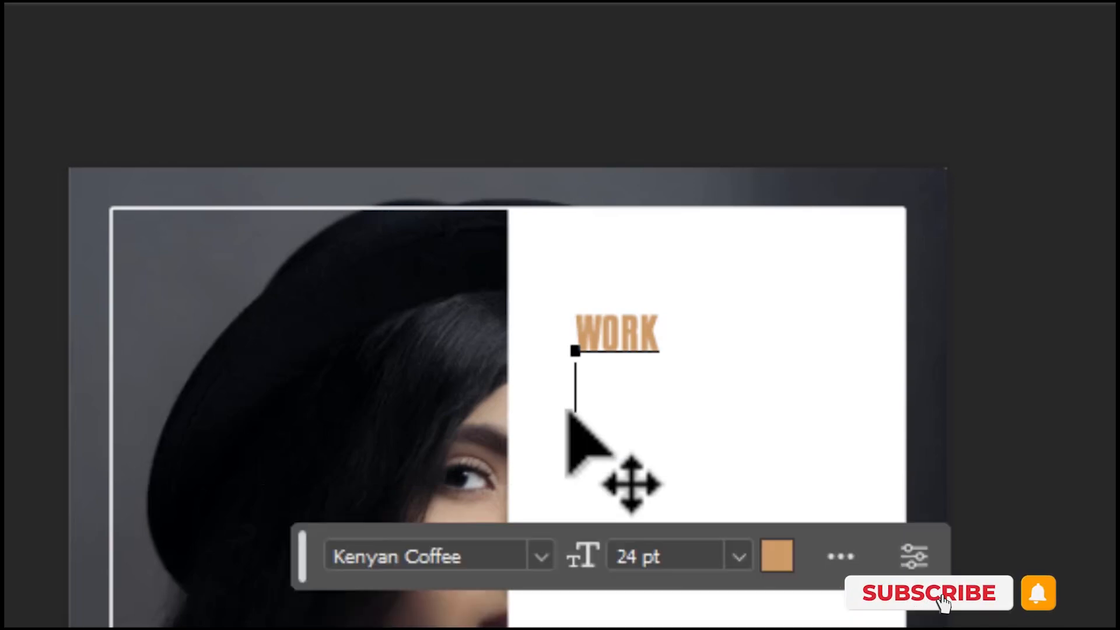
pyautogui.press('Return')
pyautogui.write('H')
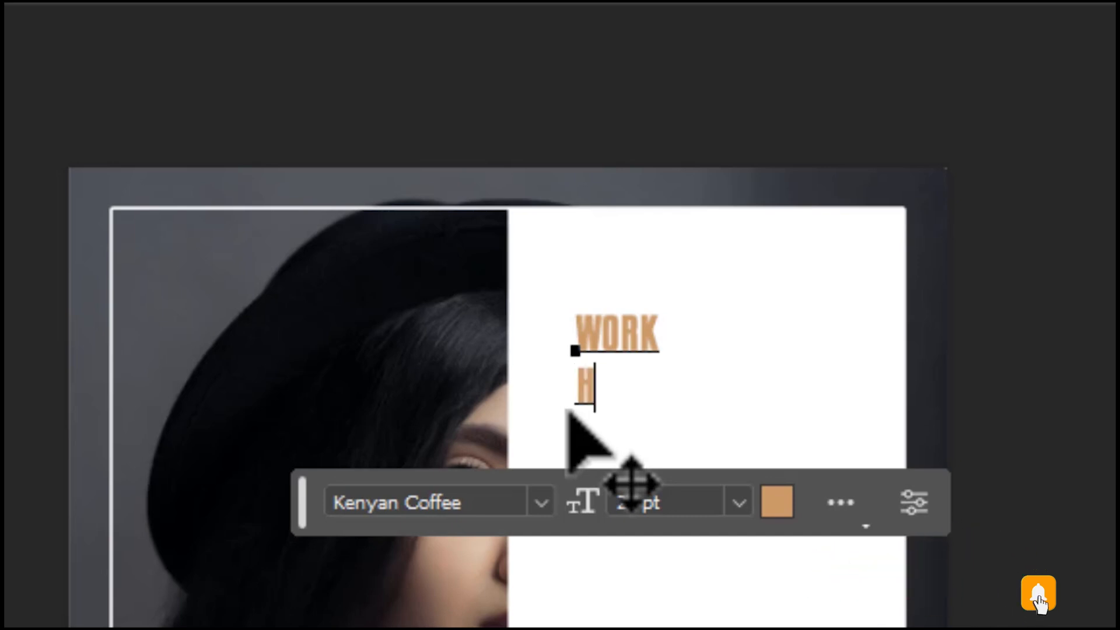
pyautogui.write('ARD ')
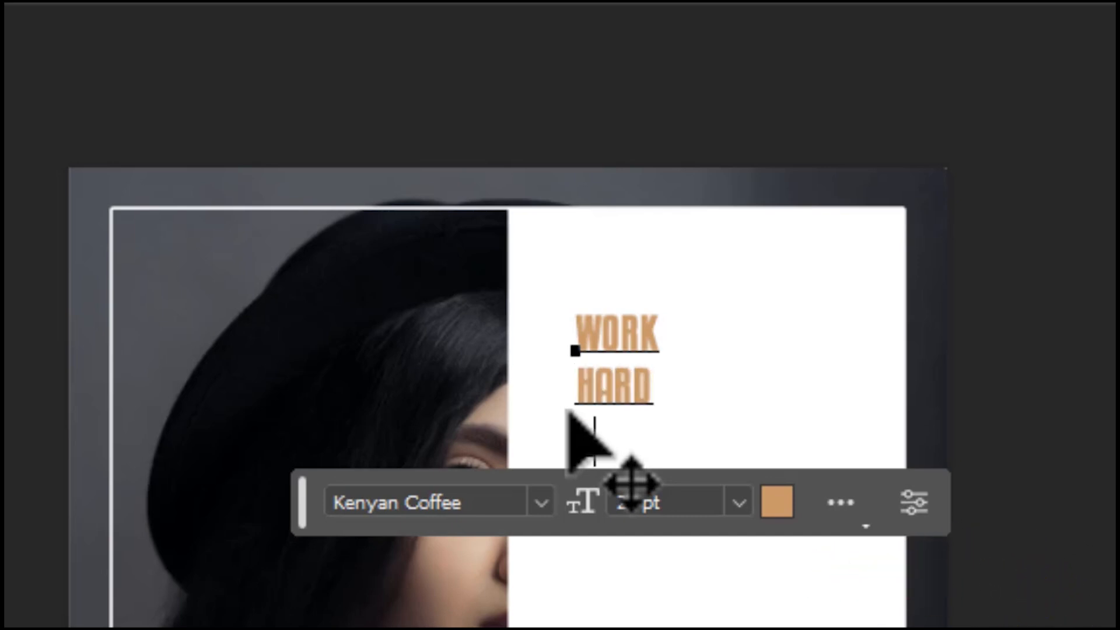
pyautogui.write('DREEM')
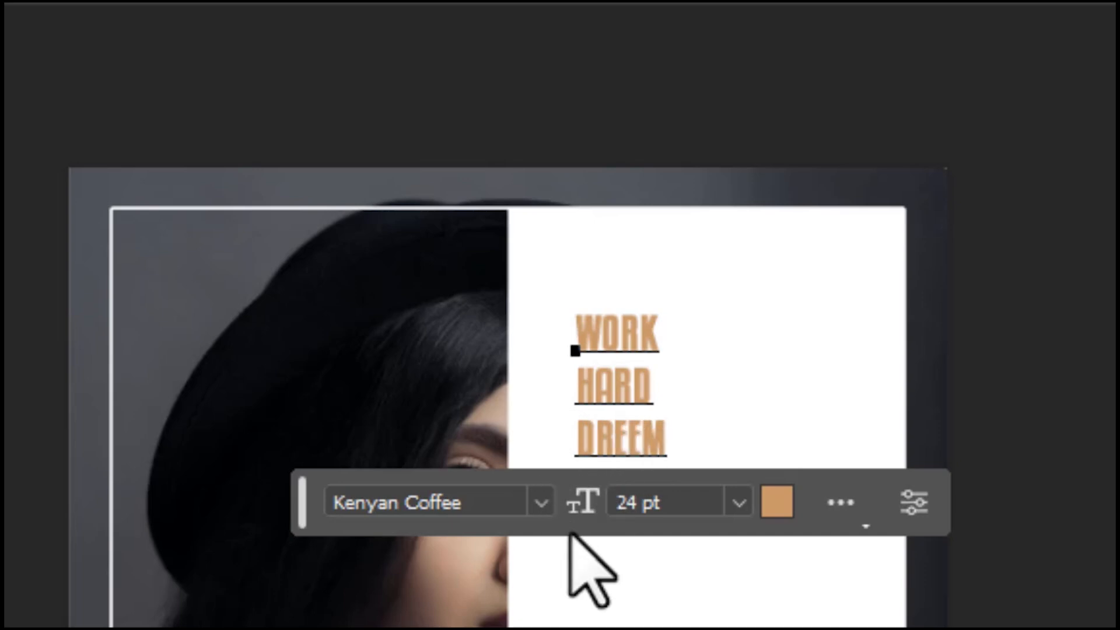
pyautogui.press('Return')
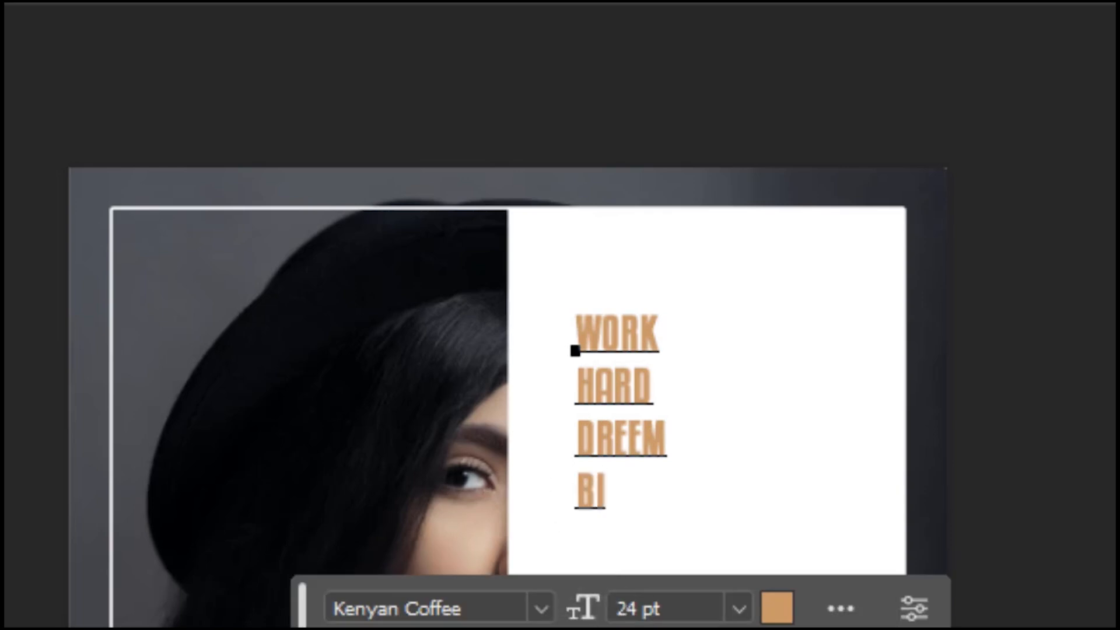
pyautogui.click(19, 84)
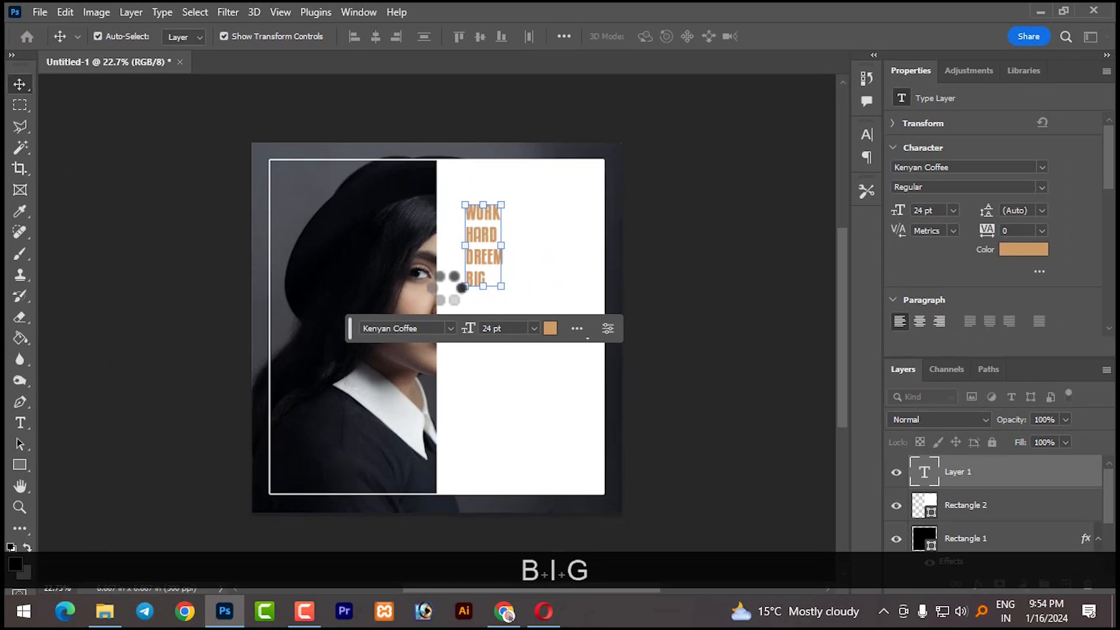
# - Scale the four-line text up to about 50.56 pt and place it near the white rectangle's left edge
pyautogui.moveTo(500, 286); pyautogui.dragTo(576, 363)
pyautogui.moveTo(507, 287); pyautogui.dragTo(487, 286)
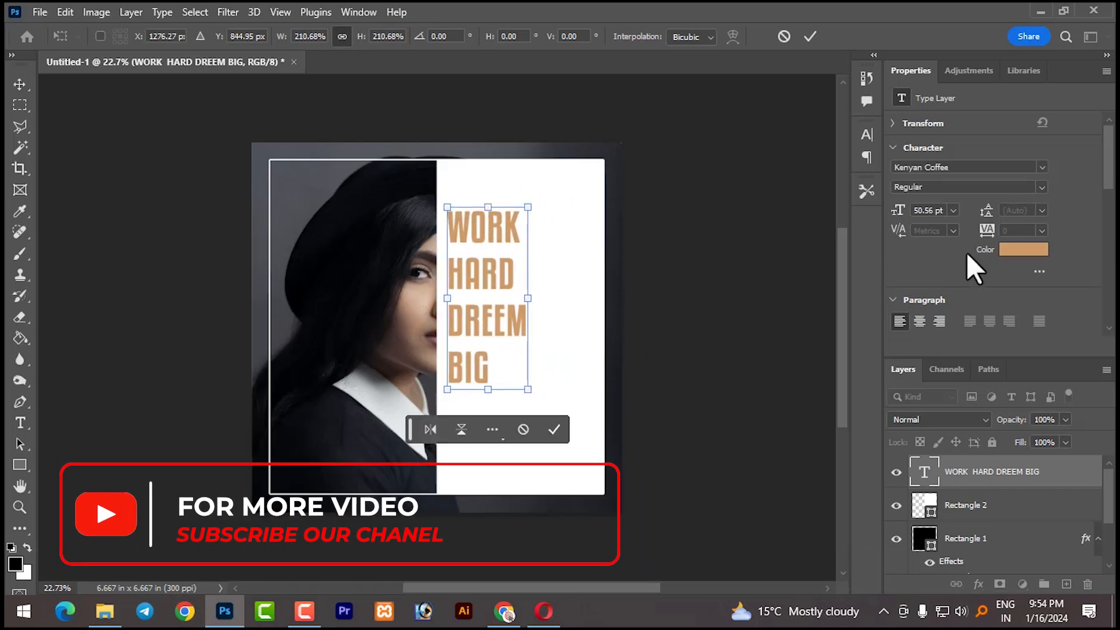
pyautogui.click(868, 133)
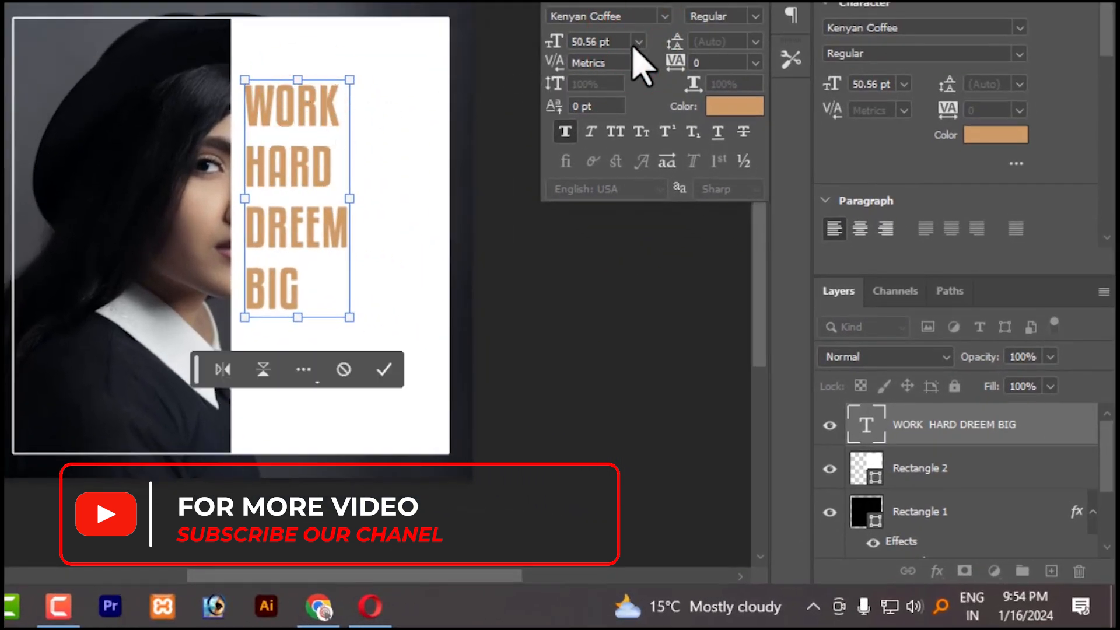
pyautogui.click(386, 370)
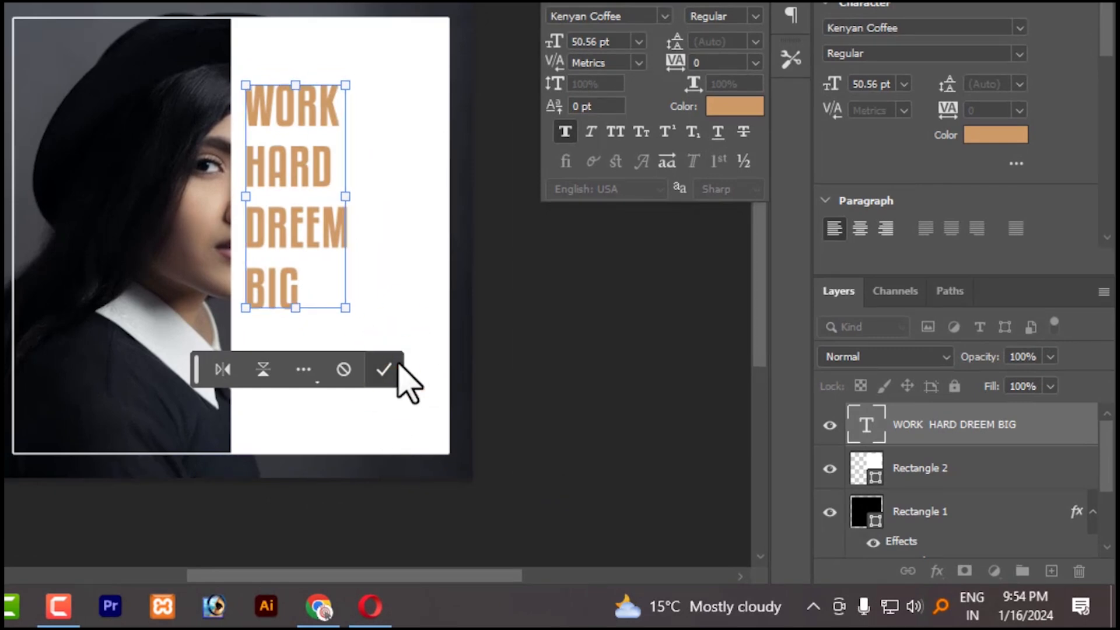
# - Set the four-line text's font size to 60 pt and its leading to 56 pt
pyautogui.click(640, 42)
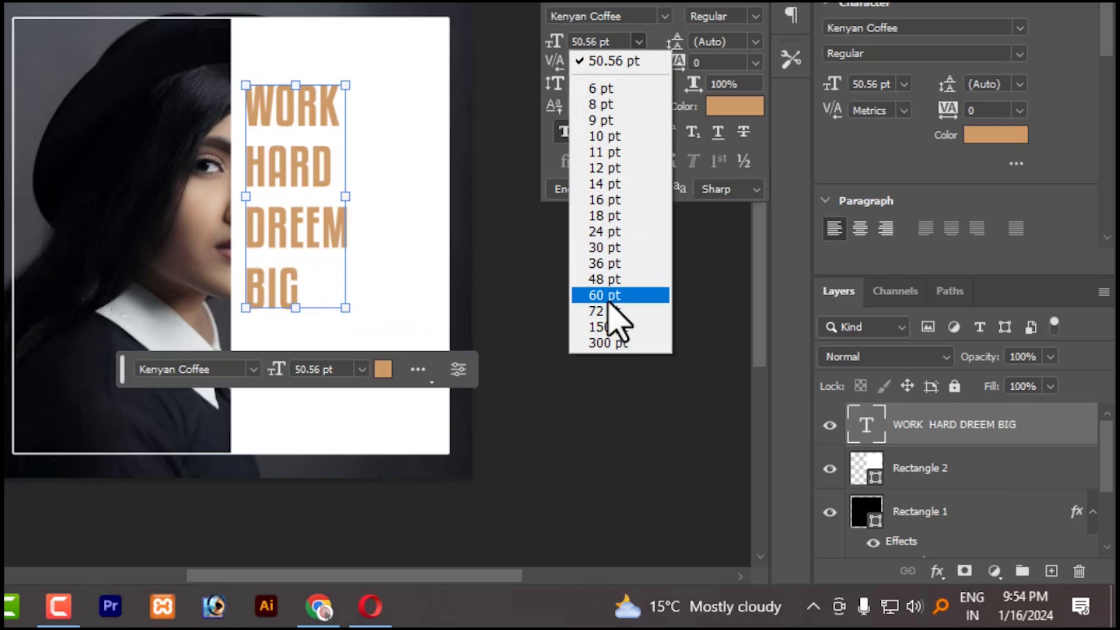
pyautogui.click(608, 295)
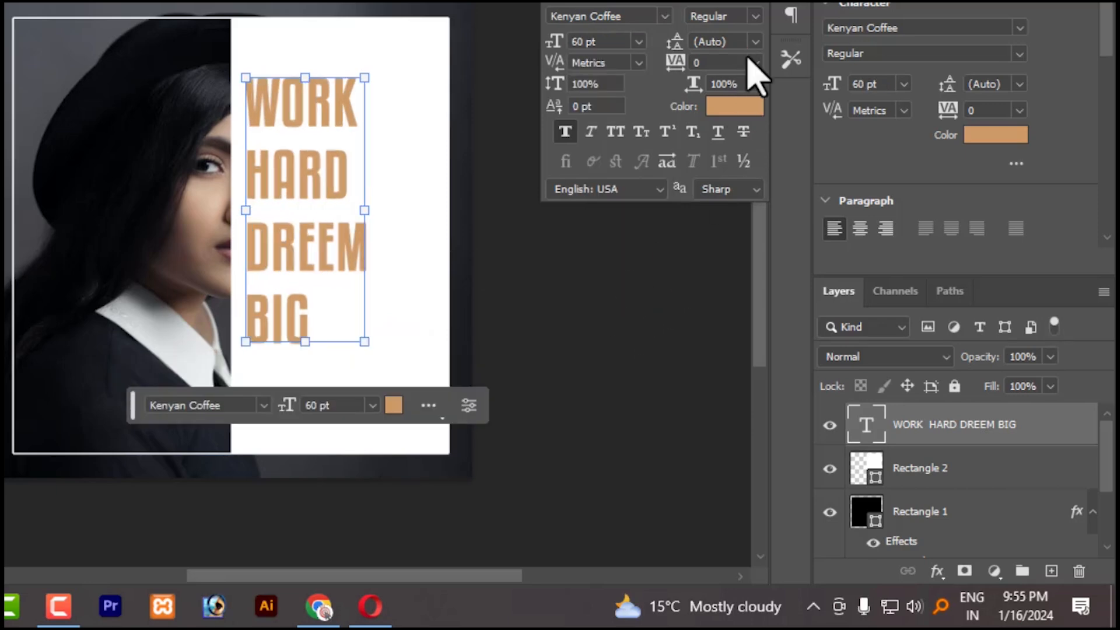
pyautogui.click(755, 41)
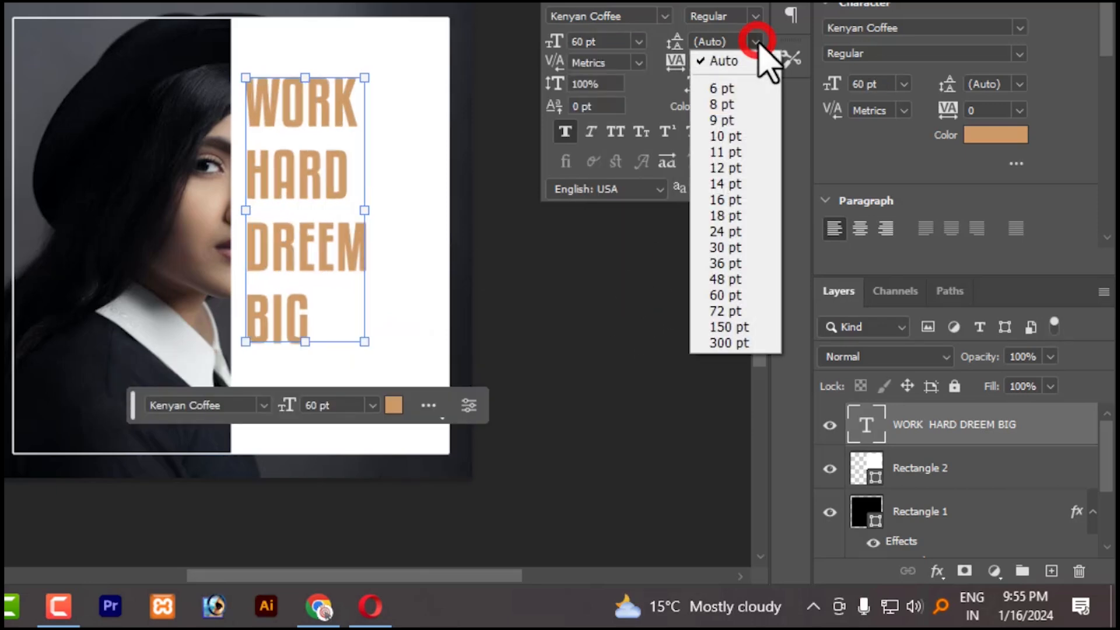
pyautogui.click(729, 263)
pyautogui.click(755, 41)
pyautogui.click(752, 296)
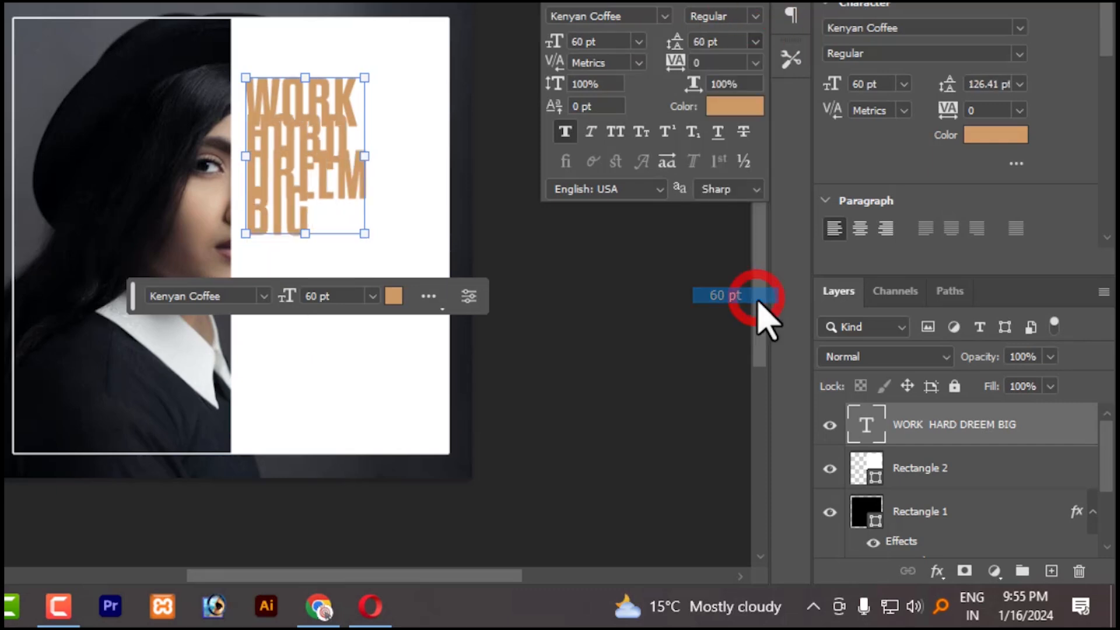
pyautogui.click(723, 42)
pyautogui.press('Down')
pyautogui.press('Down')
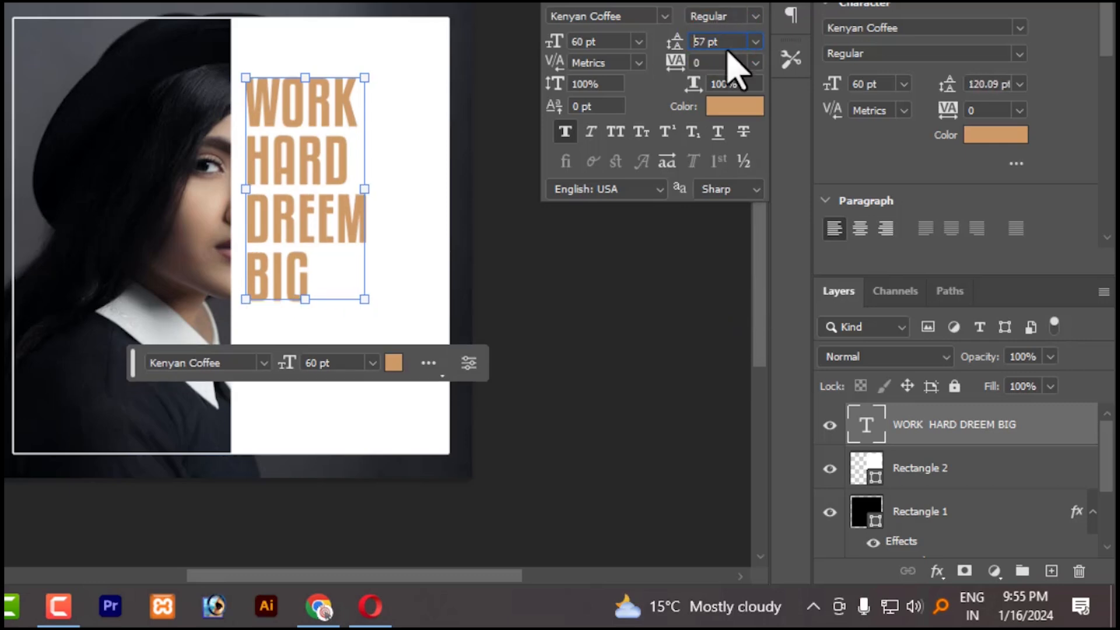
pyautogui.press('Return')
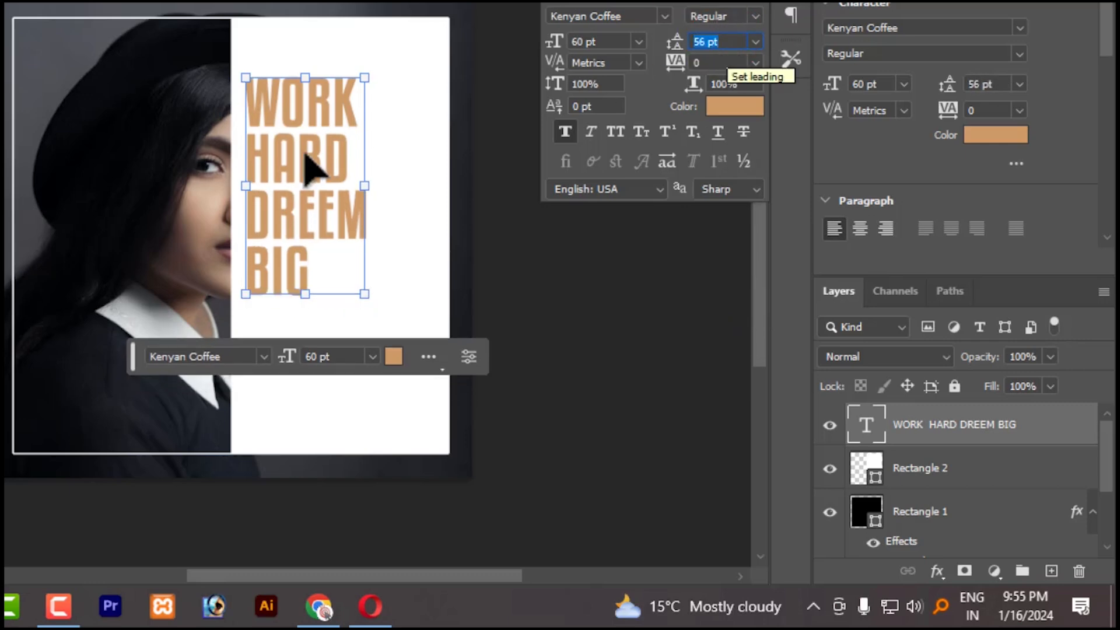
# - Set the four-line WORK HARD DREEM BIG text's font size to 72 pt and its leading to 63 pt
pyautogui.moveTo(307, 160); pyautogui.dragTo(299, 179)
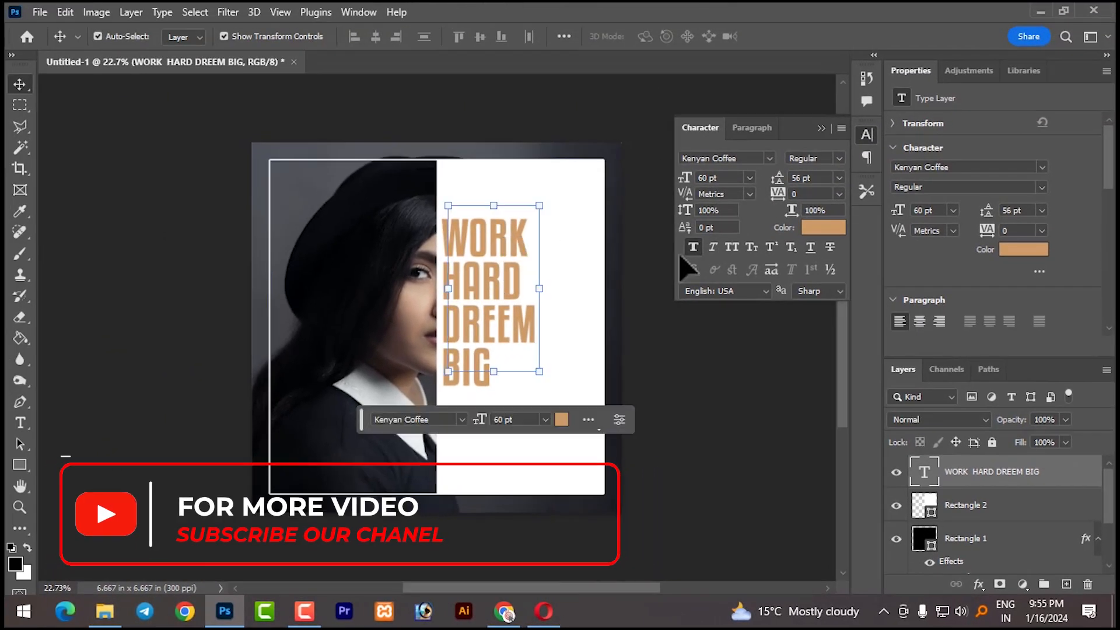
pyautogui.click(749, 177)
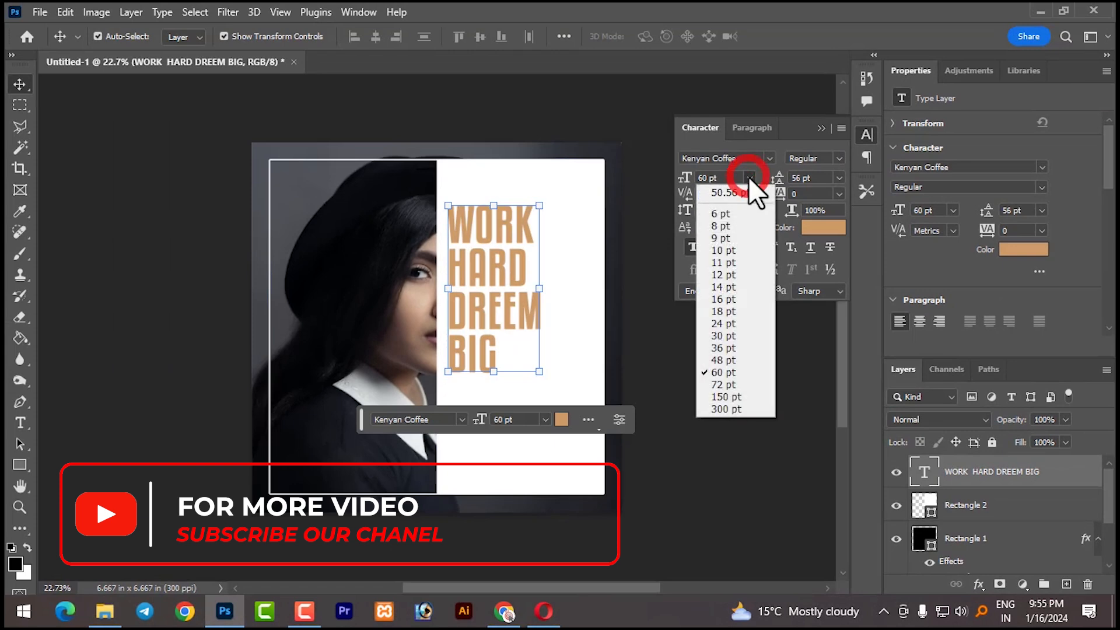
pyautogui.click(723, 384)
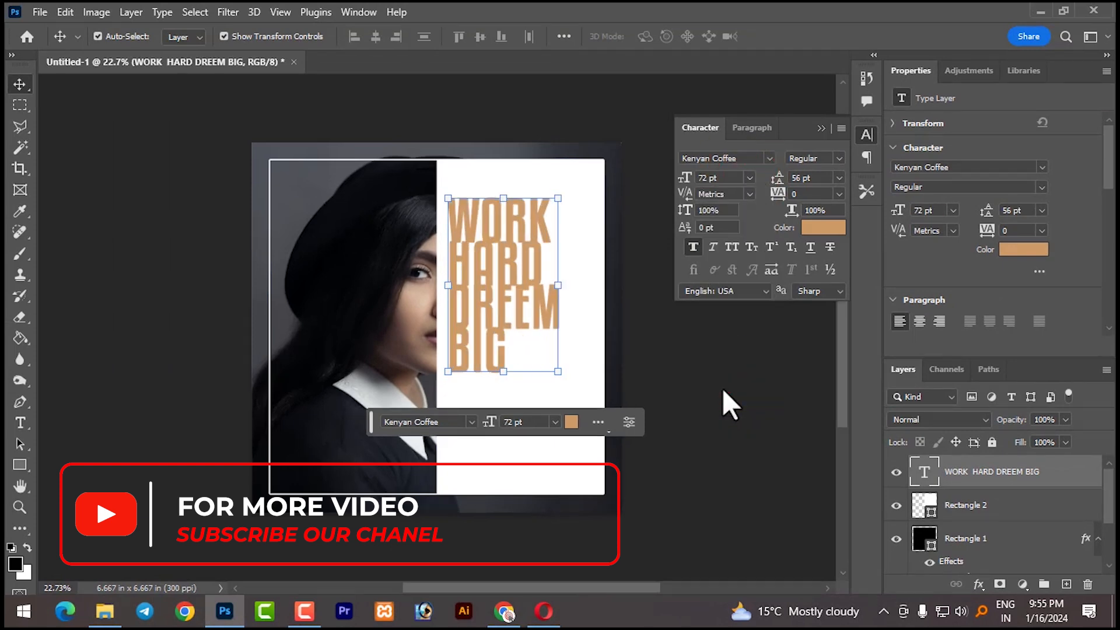
pyautogui.press('Up')
pyautogui.press('Up')
pyautogui.press('Up')
pyautogui.press('Up')
pyautogui.press('Up')
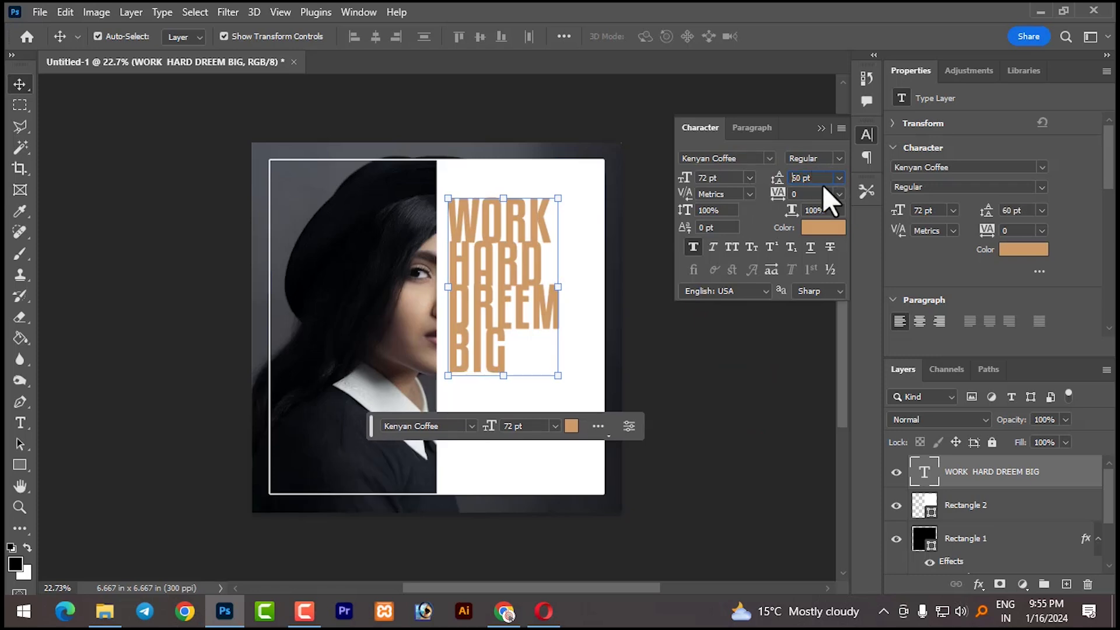
pyautogui.press('Up')
pyautogui.press('Up')
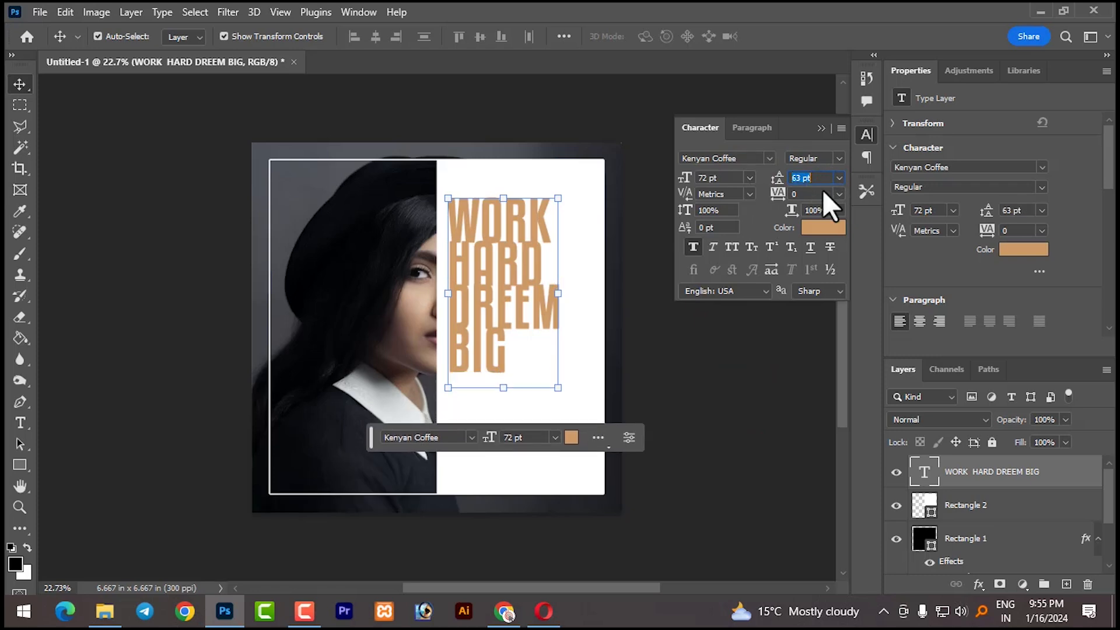
pyautogui.click(707, 375)
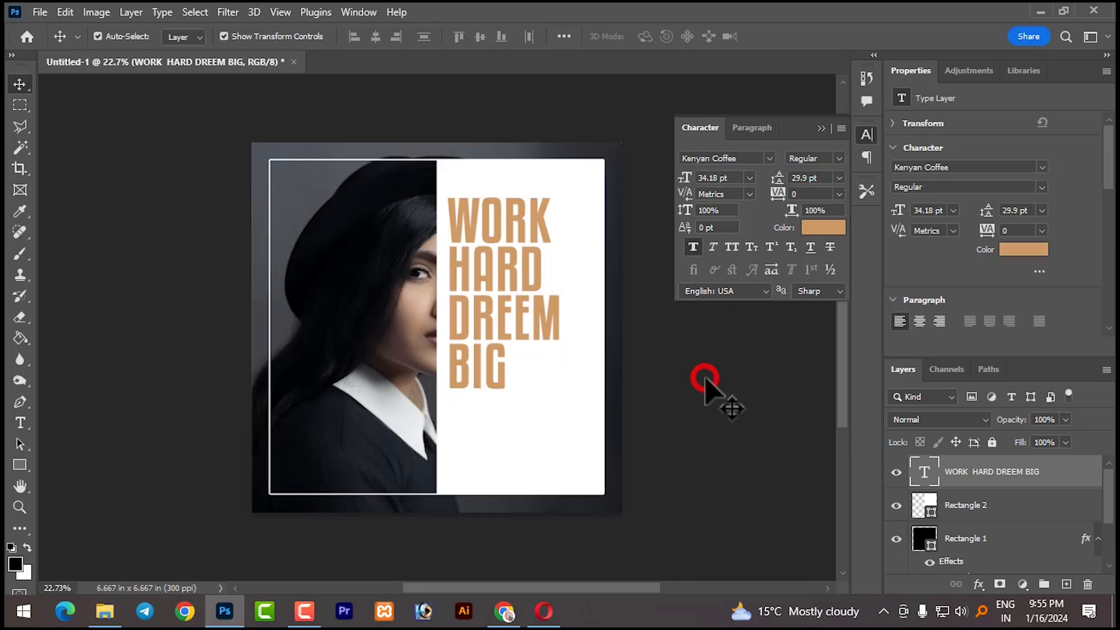
# - Move the four-line text slightly down and against the white rectangle's left edge
pyautogui.click(487, 265)
pyautogui.moveTo(489, 285); pyautogui.dragTo(482, 299)
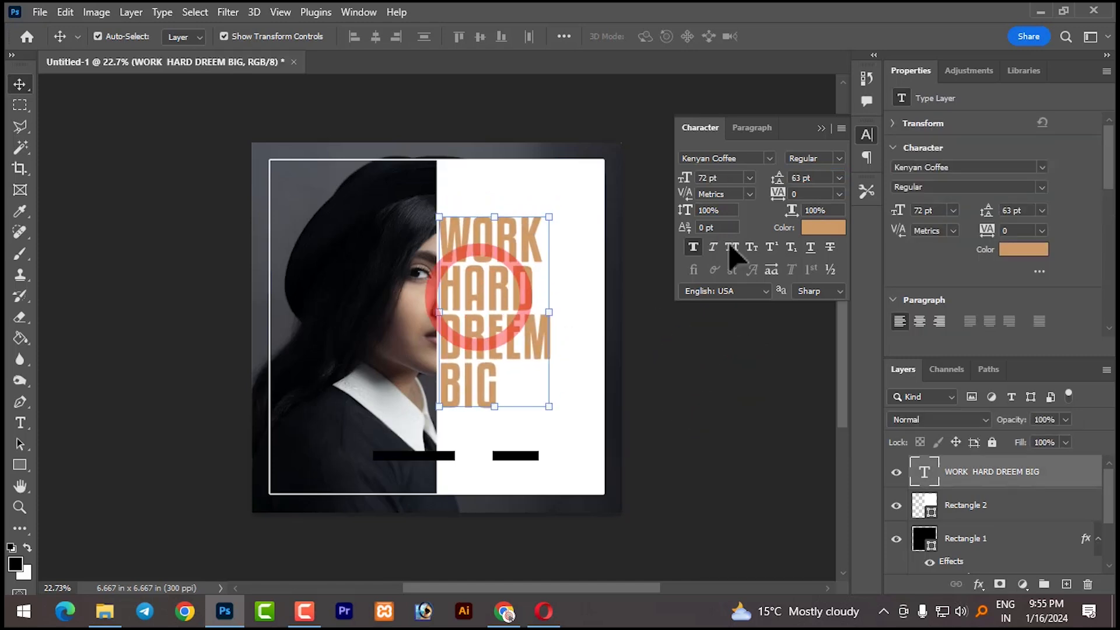
pyautogui.click(821, 128)
pyautogui.click(663, 239)
# - Reduce the four-line text layer's fill to 0%
pyautogui.click(500, 251)
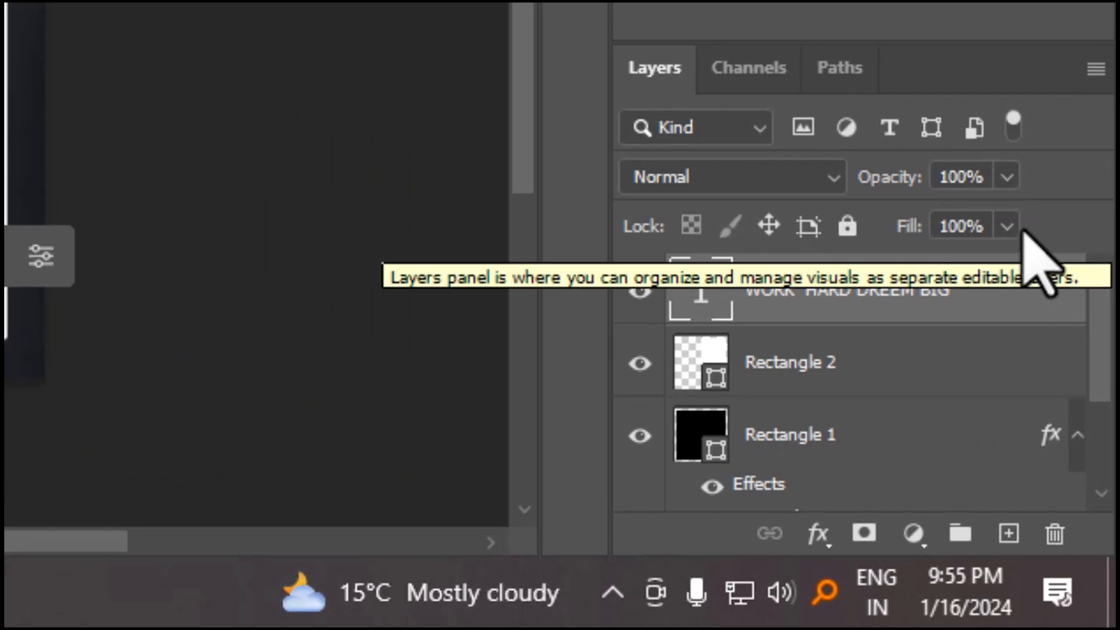
pyautogui.click(1015, 228)
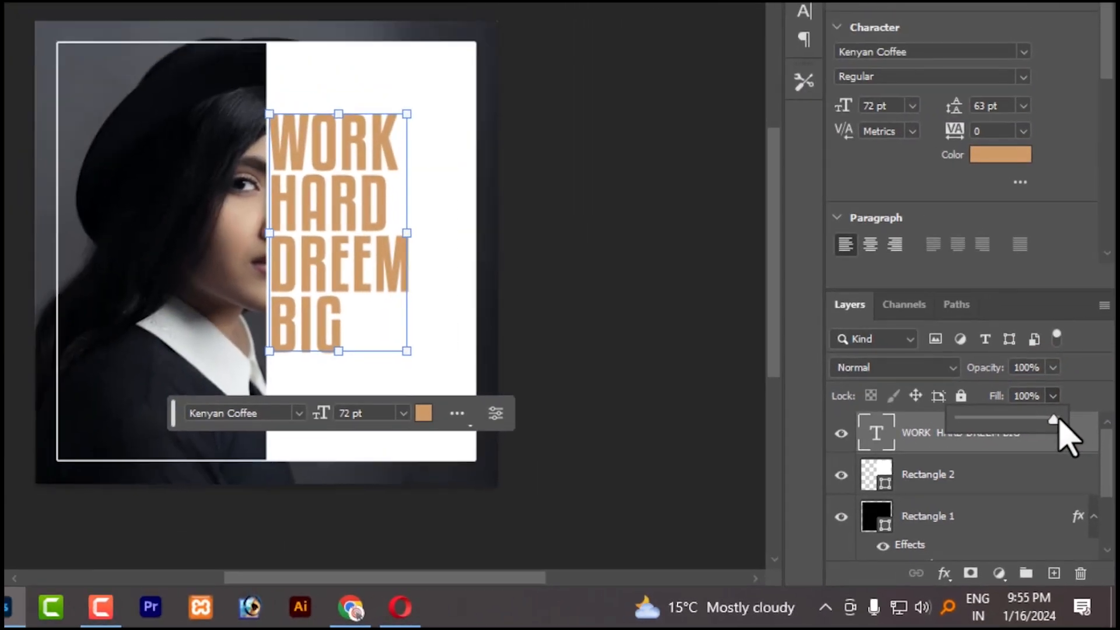
pyautogui.moveTo(1022, 279); pyautogui.dragTo(898, 287)
pyautogui.moveTo(990, 430); pyautogui.dragTo(949, 457)
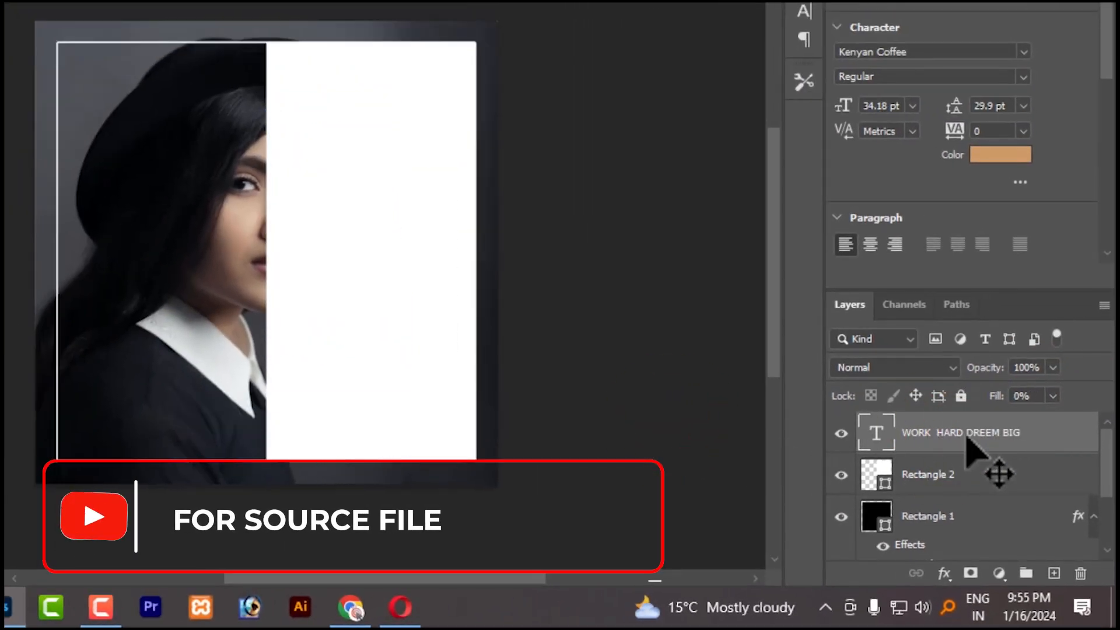
# - Set the four-line text layer's knockout to Shallow and group the layer with the white Rectangle 2
pyautogui.rightClick(926, 442)
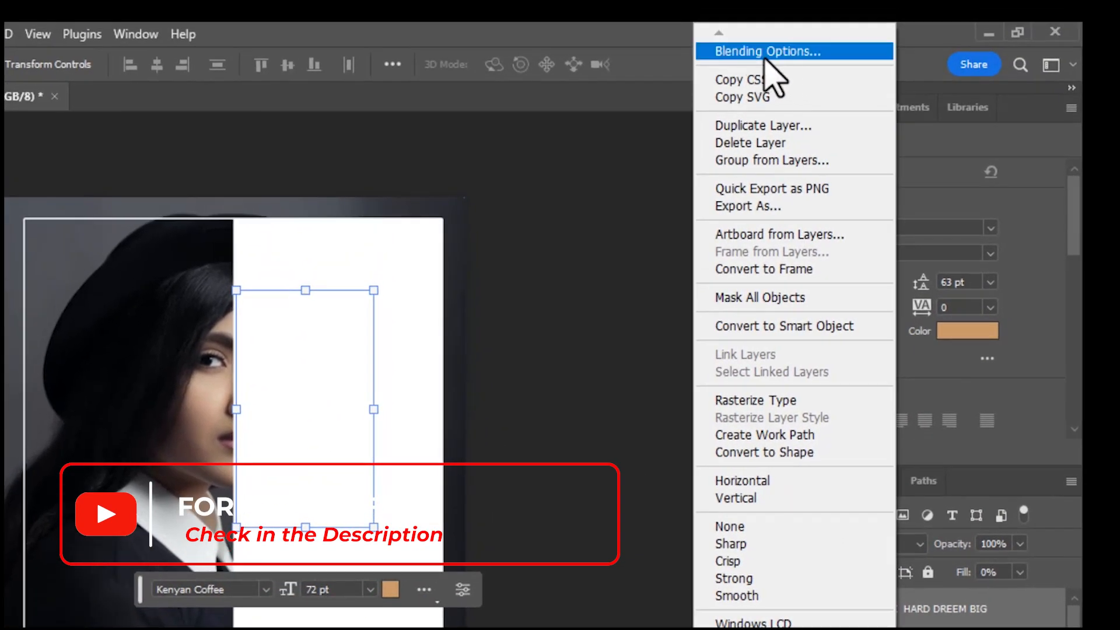
pyautogui.click(769, 52)
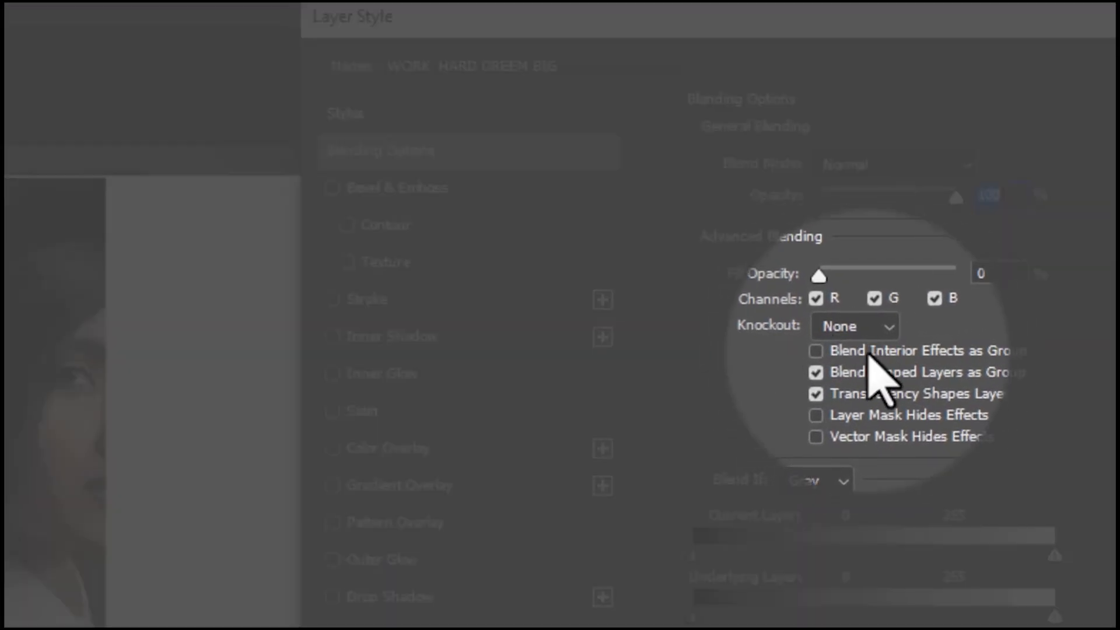
pyautogui.click(878, 332)
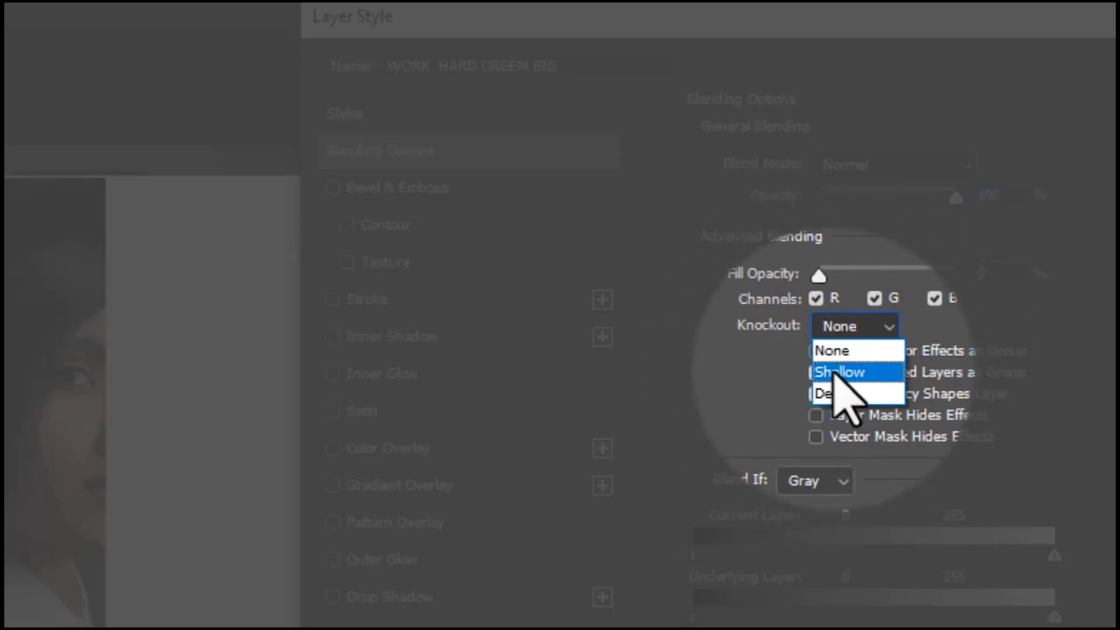
pyautogui.click(835, 375)
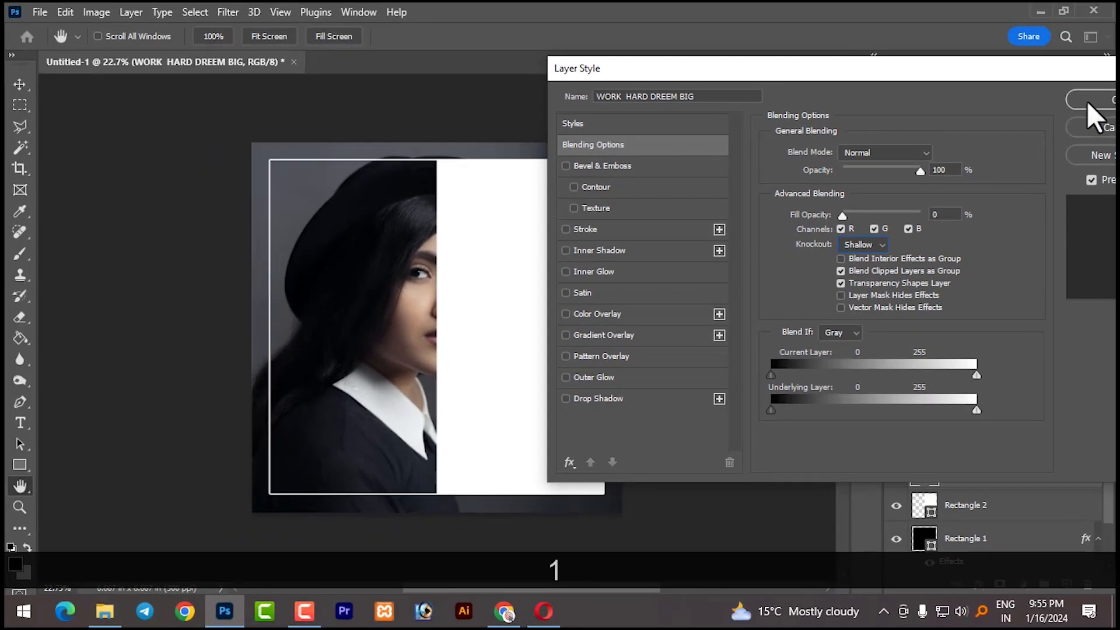
pyautogui.click(1086, 99)
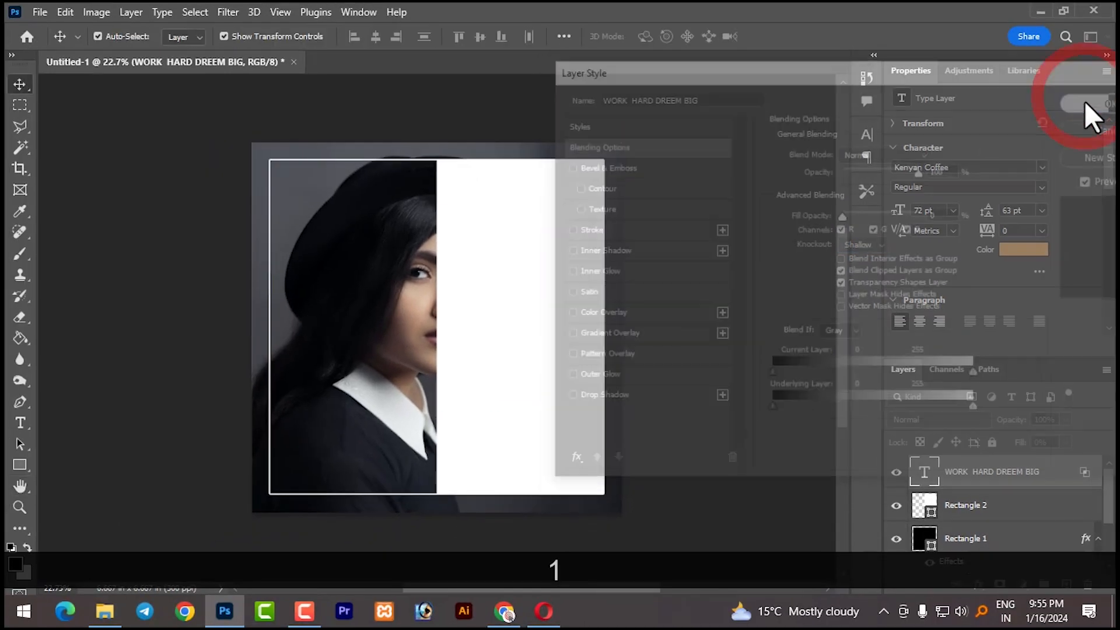
pyautogui.keyDown('shift'); pyautogui.click(970, 509); pyautogui.keyUp('shift')
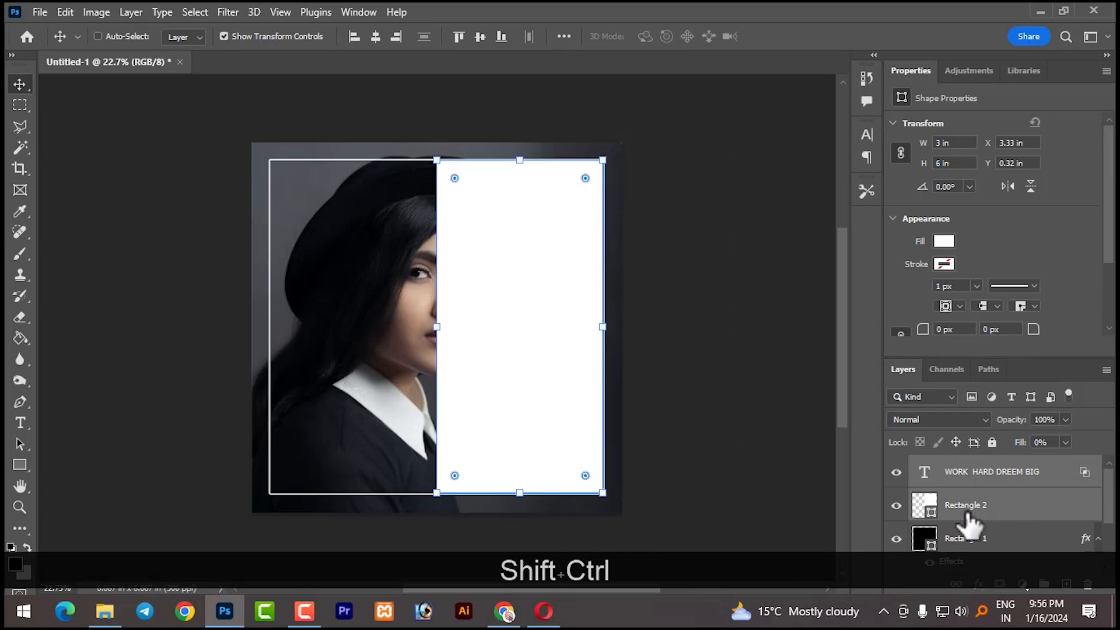
pyautogui.hotkey('ctrl', 'shift', 'g')
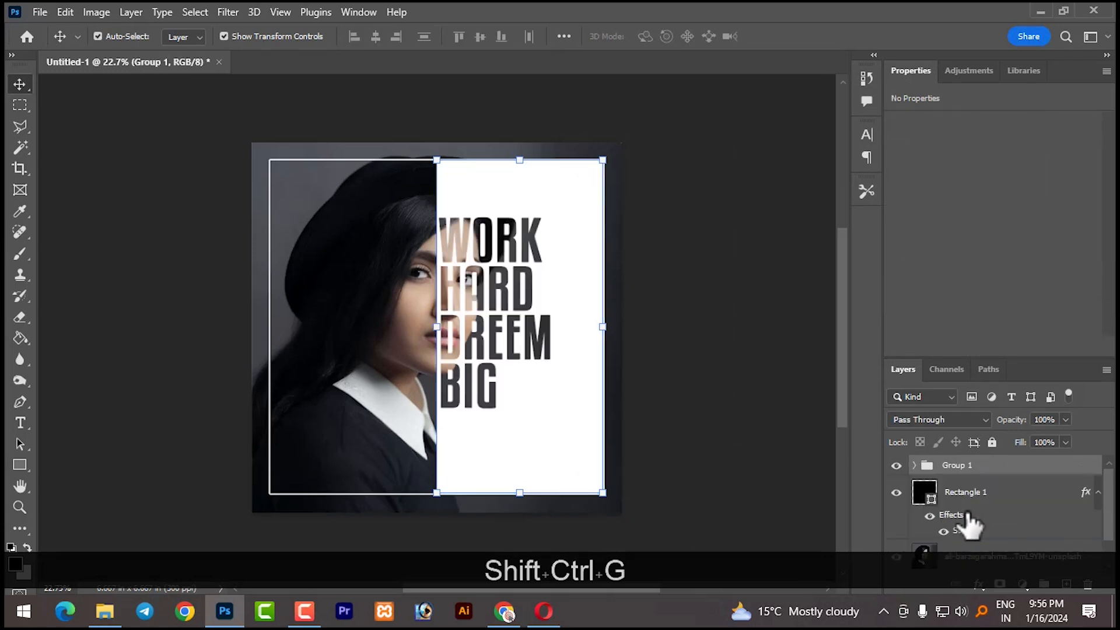
# - Move the four-line text straight up by about 0.16 in within the white rectangle and deselect it
pyautogui.click(513, 347)
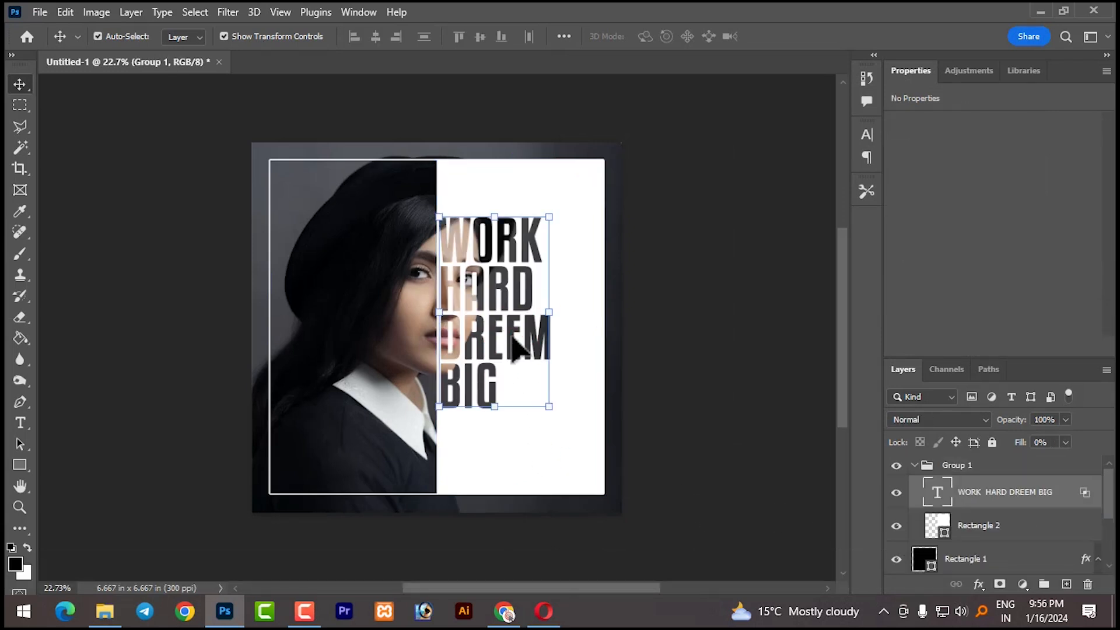
pyautogui.moveTo(512, 334); pyautogui.dragTo(511, 325)
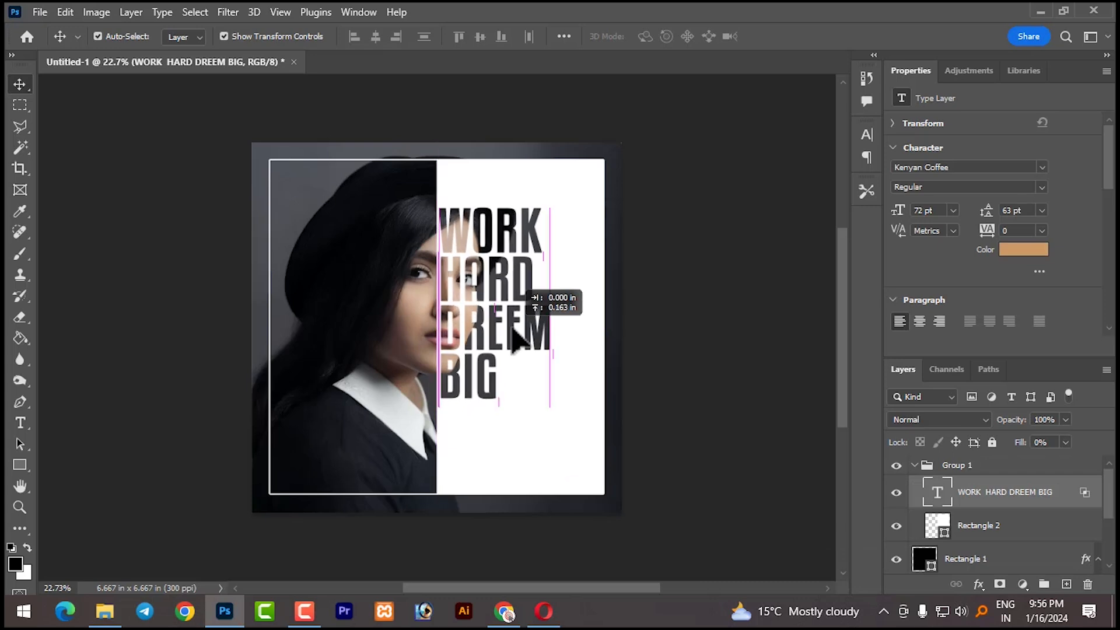
pyautogui.click(732, 335)
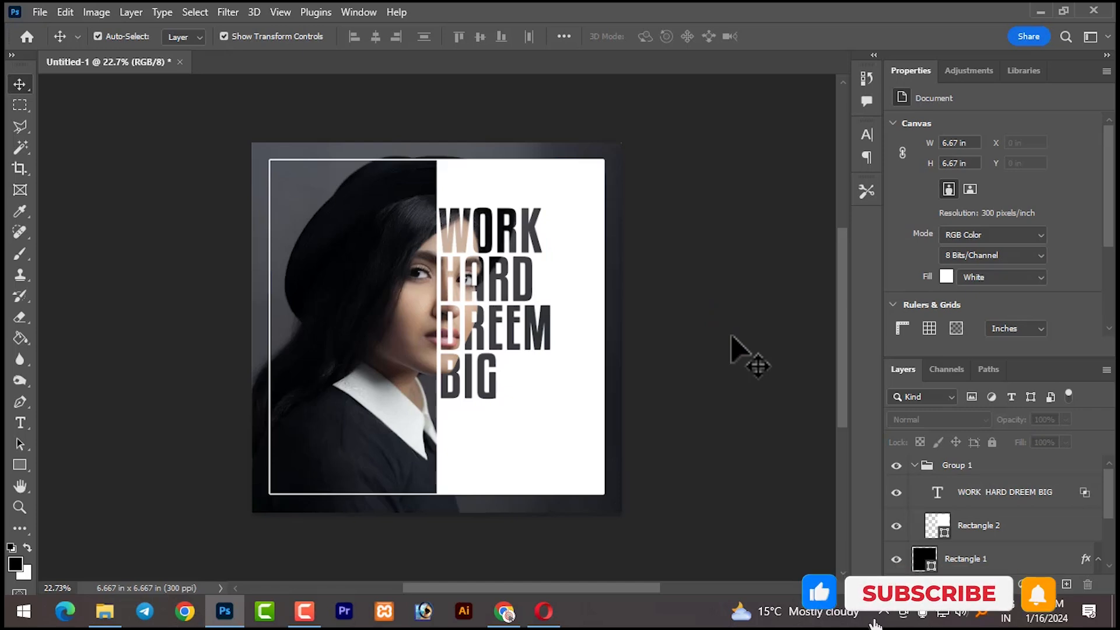
# - Add a two-line text reading COVER PAGE and DESIGN and place it in the outline frame's upper-left corner
pyautogui.click(21, 423)
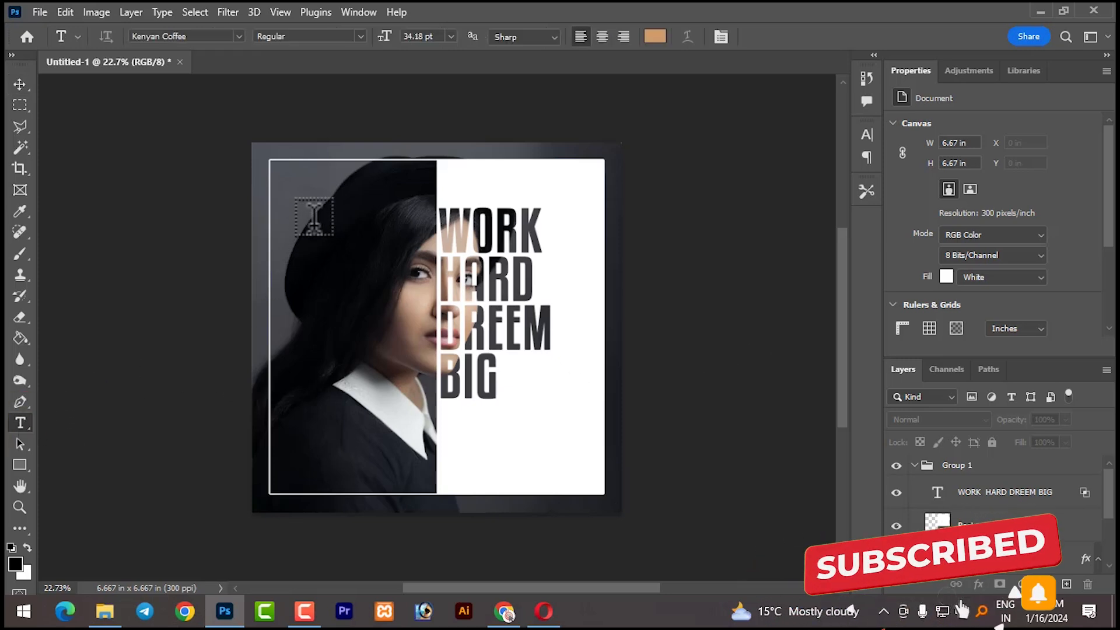
pyautogui.click(282, 182)
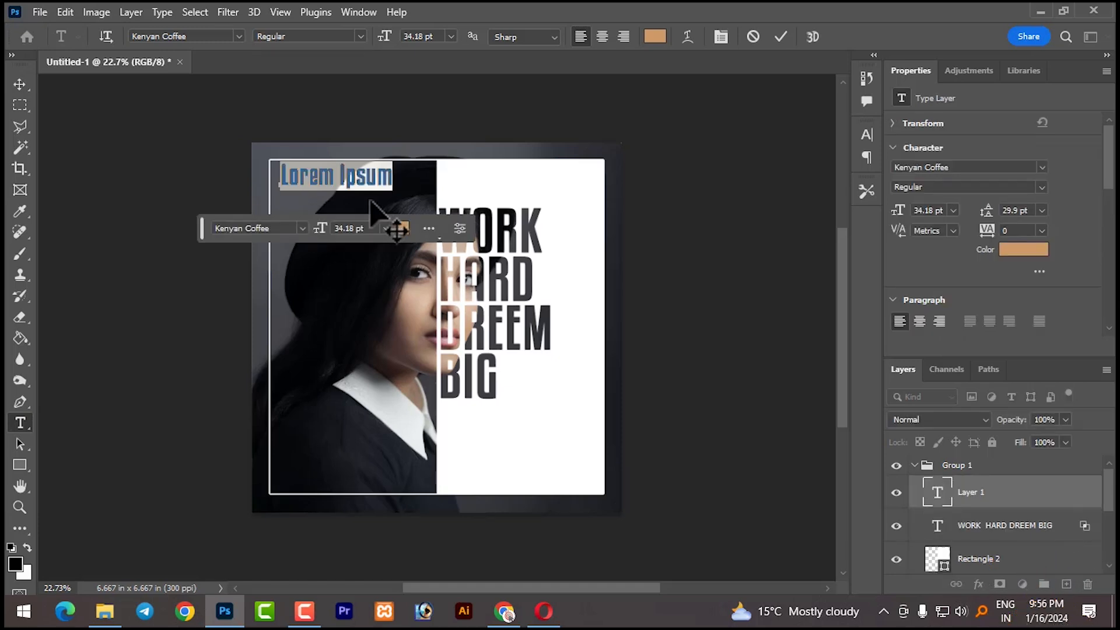
pyautogui.write('COVER')
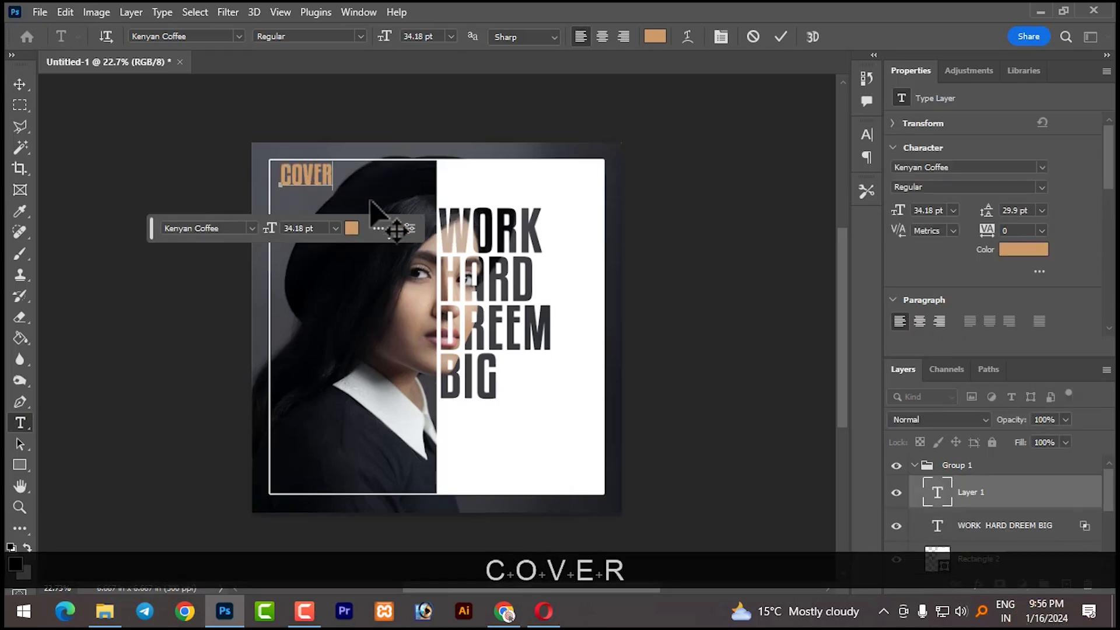
pyautogui.write(' PAGE')
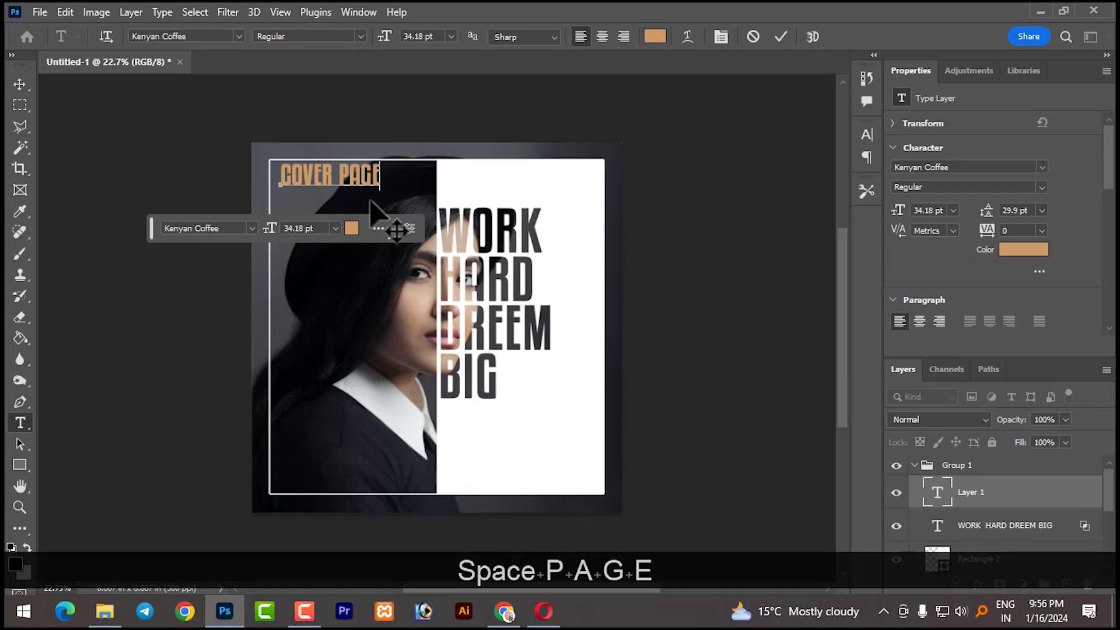
pyautogui.press('Return')
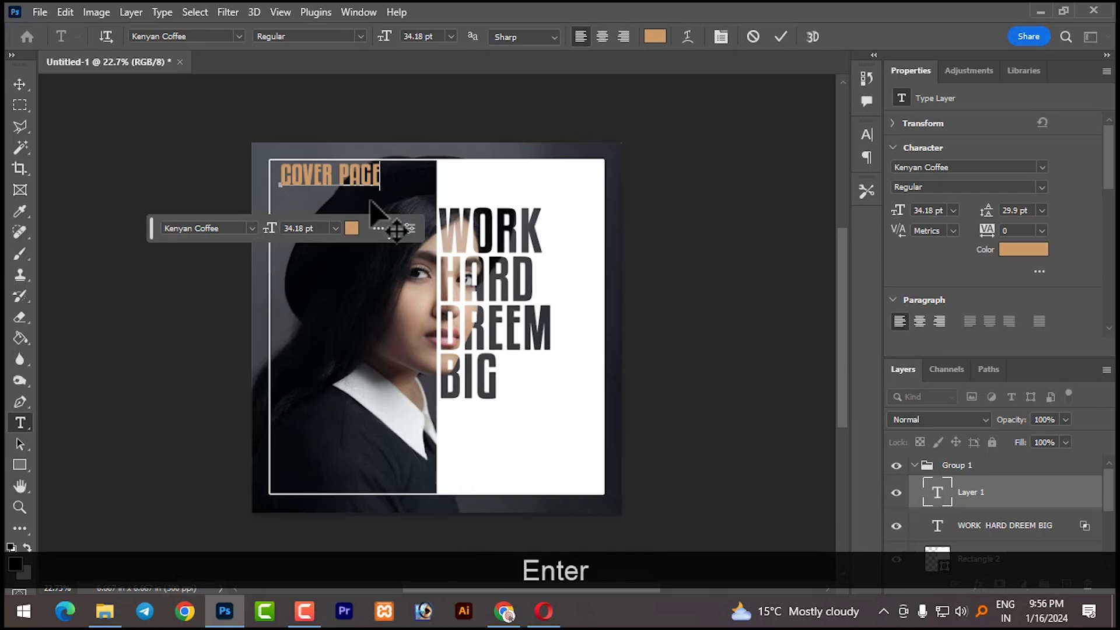
pyautogui.write('DESIGN')
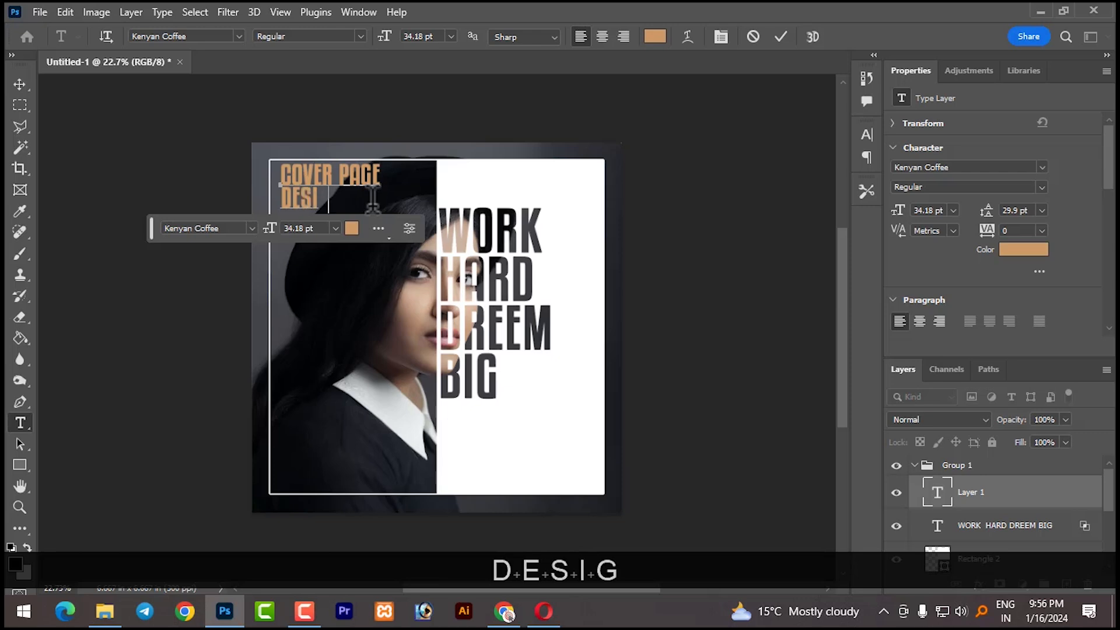
pyautogui.click(15, 86)
pyautogui.moveTo(312, 180); pyautogui.dragTo(303, 180)
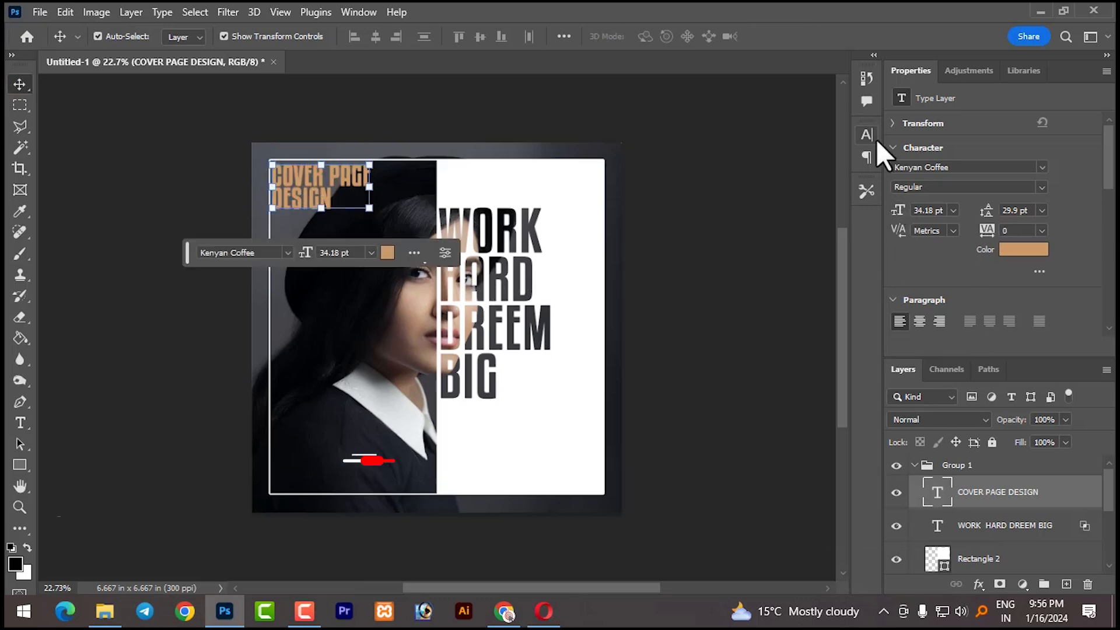
# - Turn off faux bold for the COVER PAGE DESIGN text and set its tracking to 5
pyautogui.click(868, 135)
pyautogui.click(692, 251)
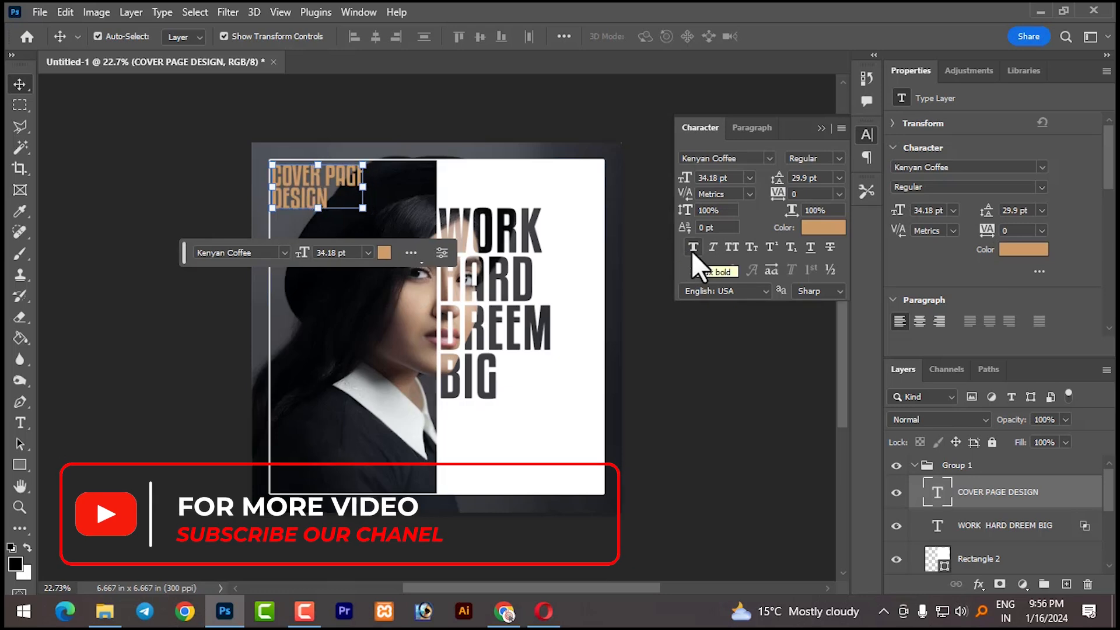
pyautogui.click(742, 178)
pyautogui.click(833, 194)
pyautogui.click(839, 193)
pyautogui.click(822, 310)
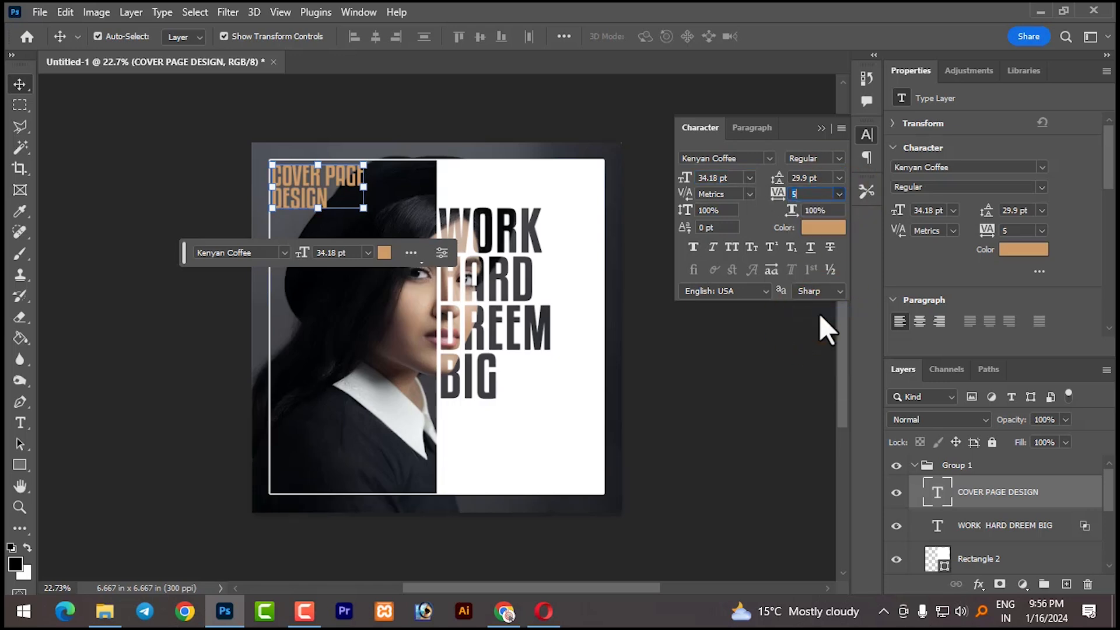
# - Set the COVER PAGE DESIGN text's leading to 36 pt and deselect it
pyautogui.click(837, 177)
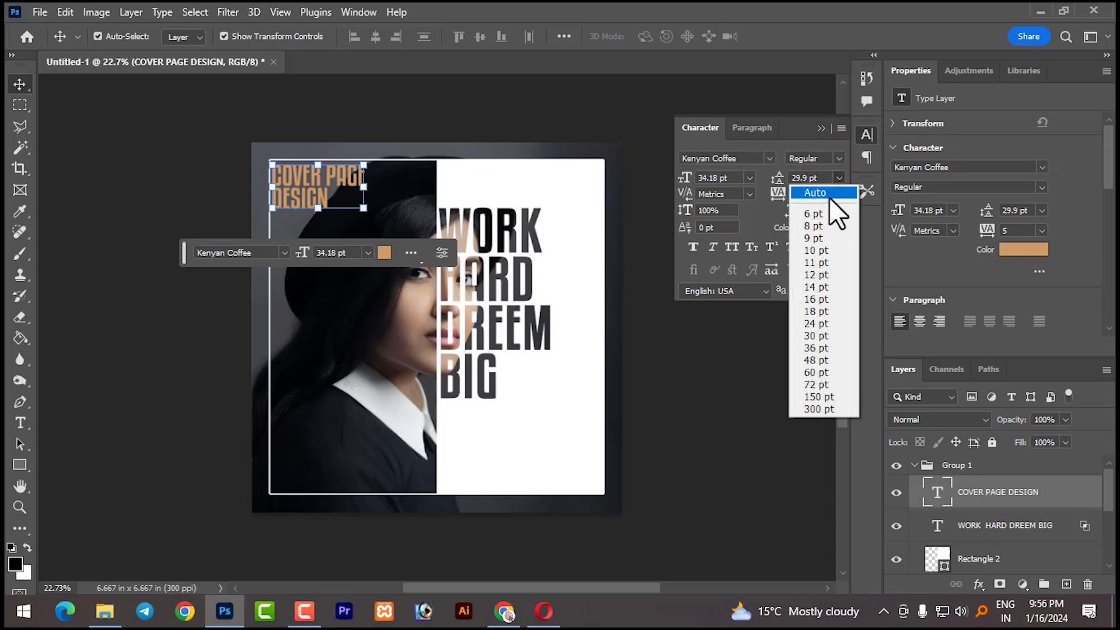
pyautogui.click(818, 346)
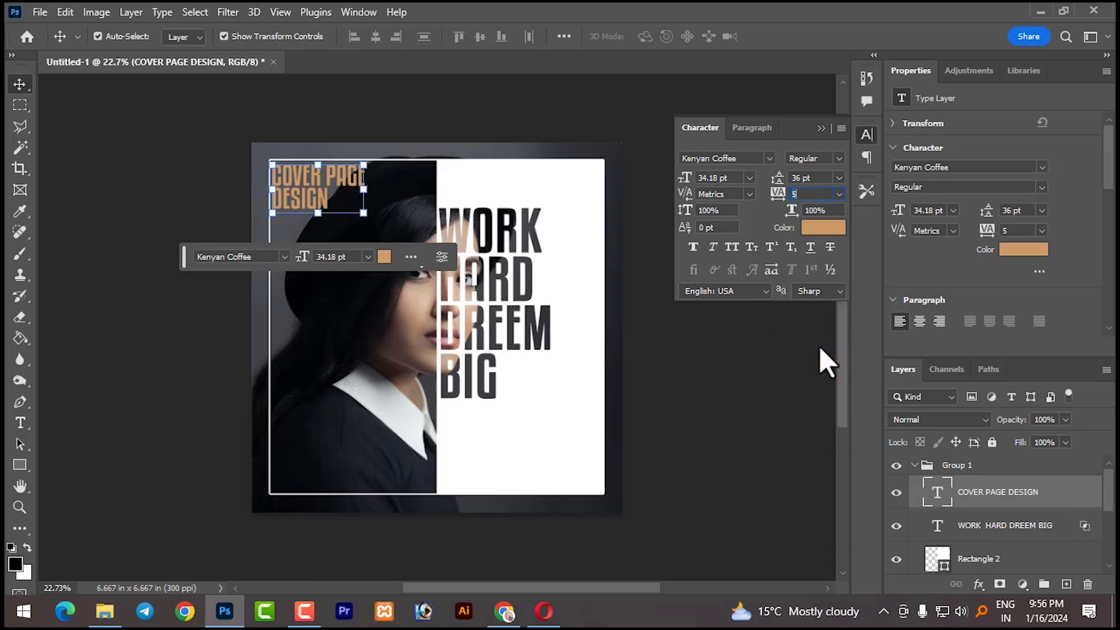
pyautogui.click(678, 349)
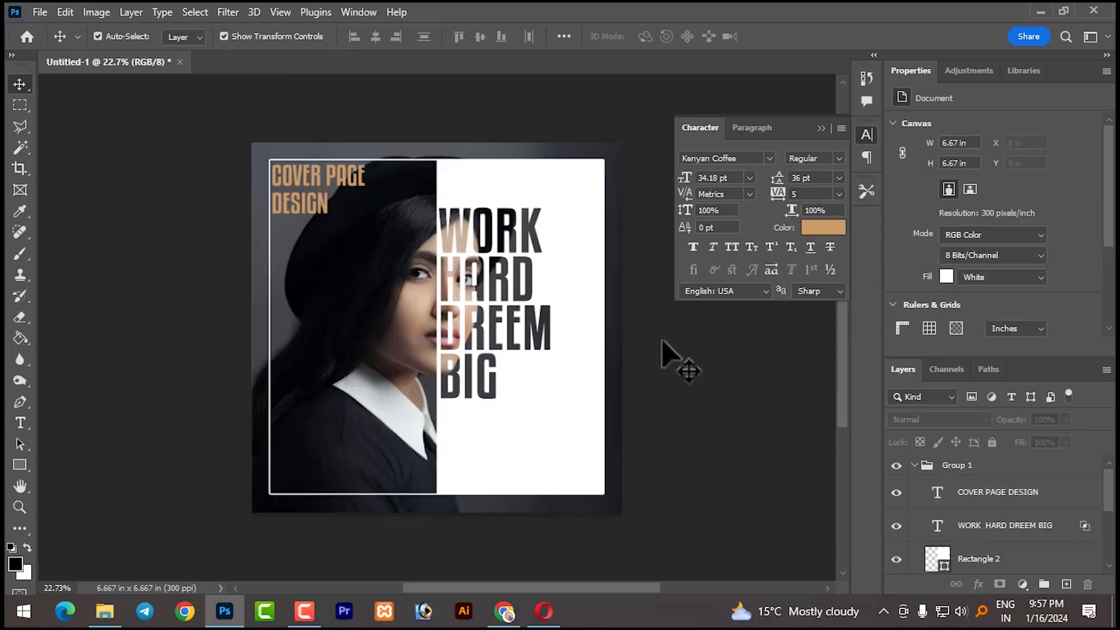
pyautogui.click(820, 127)
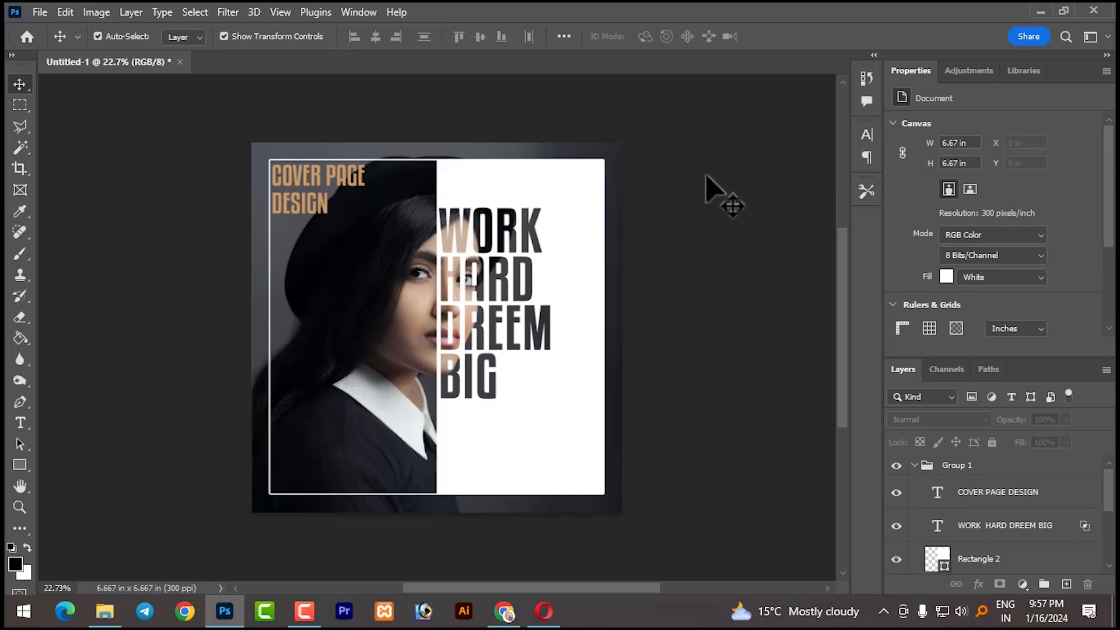
pyautogui.scroll(2, 467, 344)
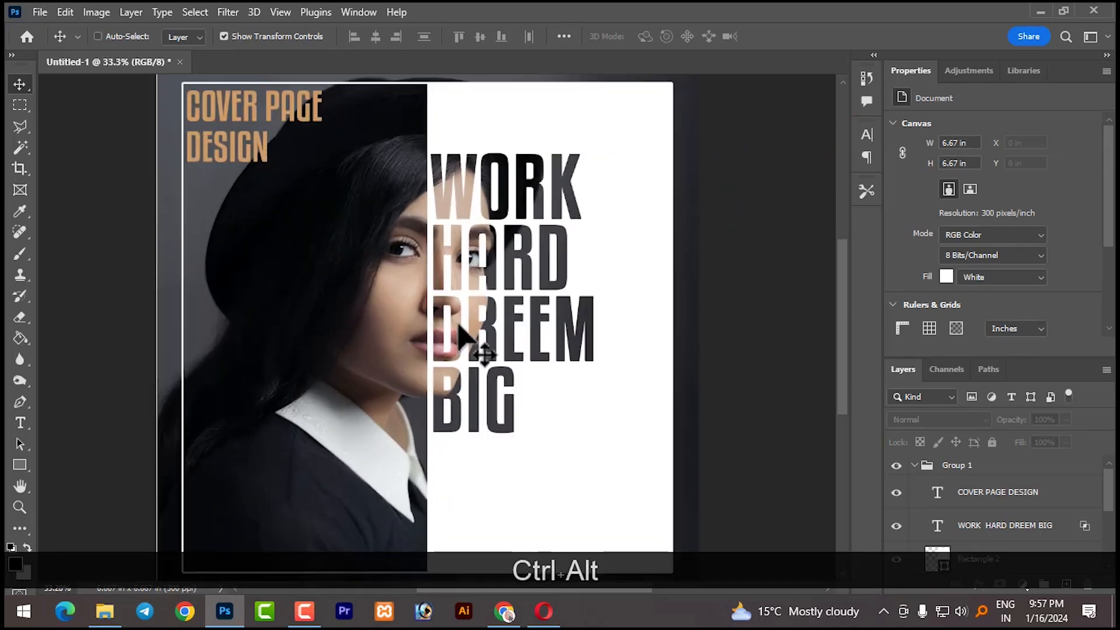
pyautogui.scroll(-1, 467, 344)
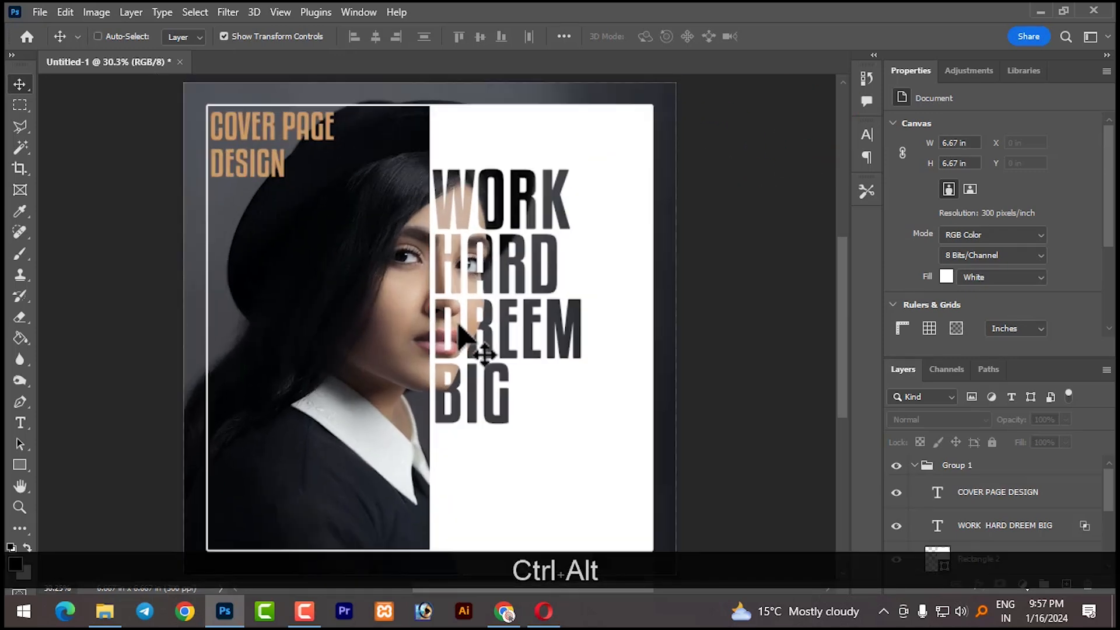